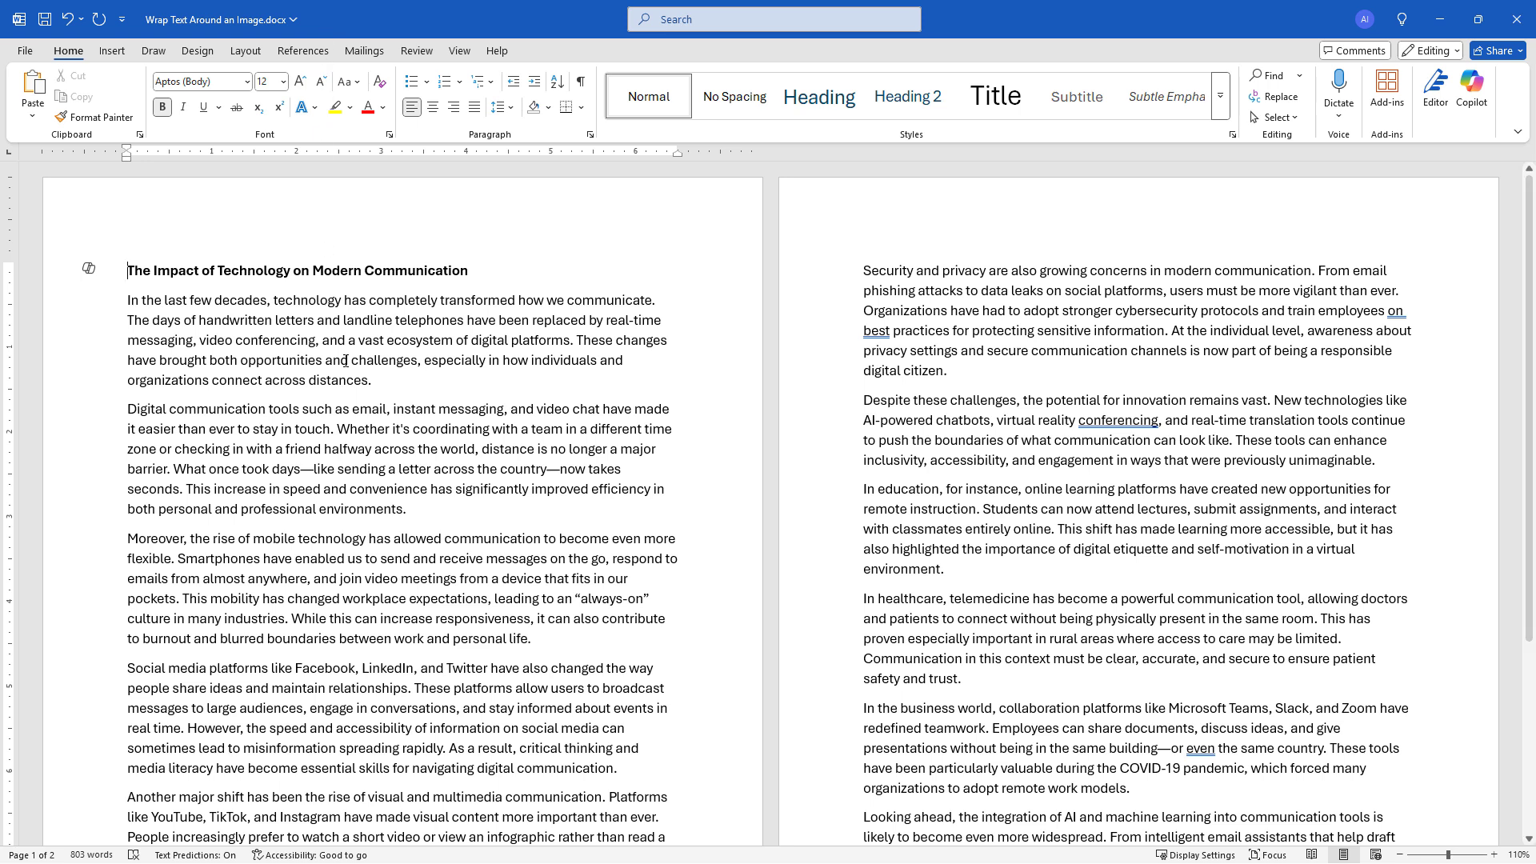
Add an empty paragraph after 'environments.', show formatting marks, and place the cursor in it.
click(423, 511)
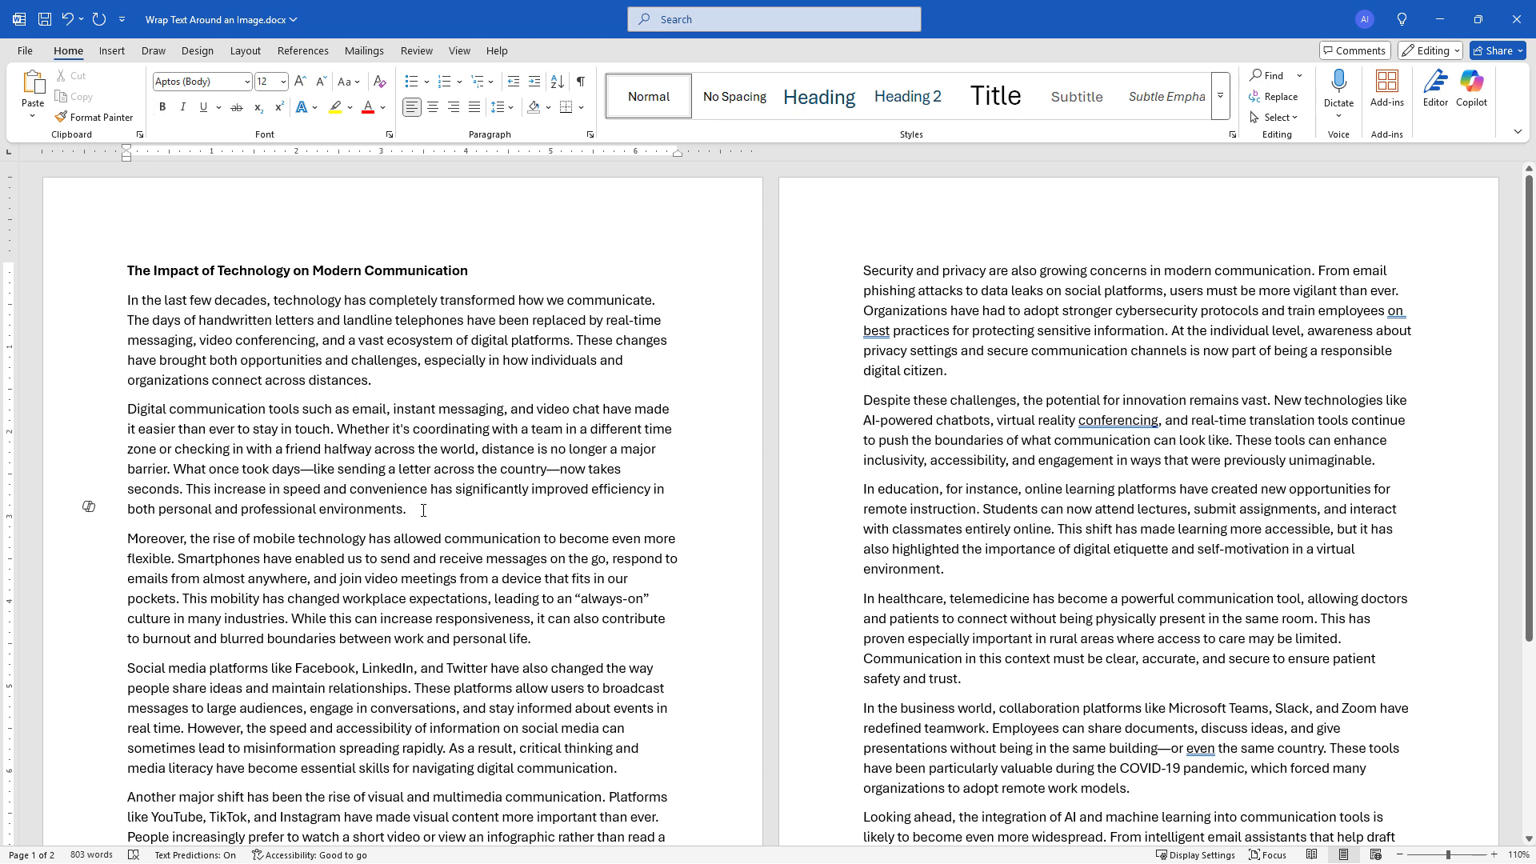
key(Return)
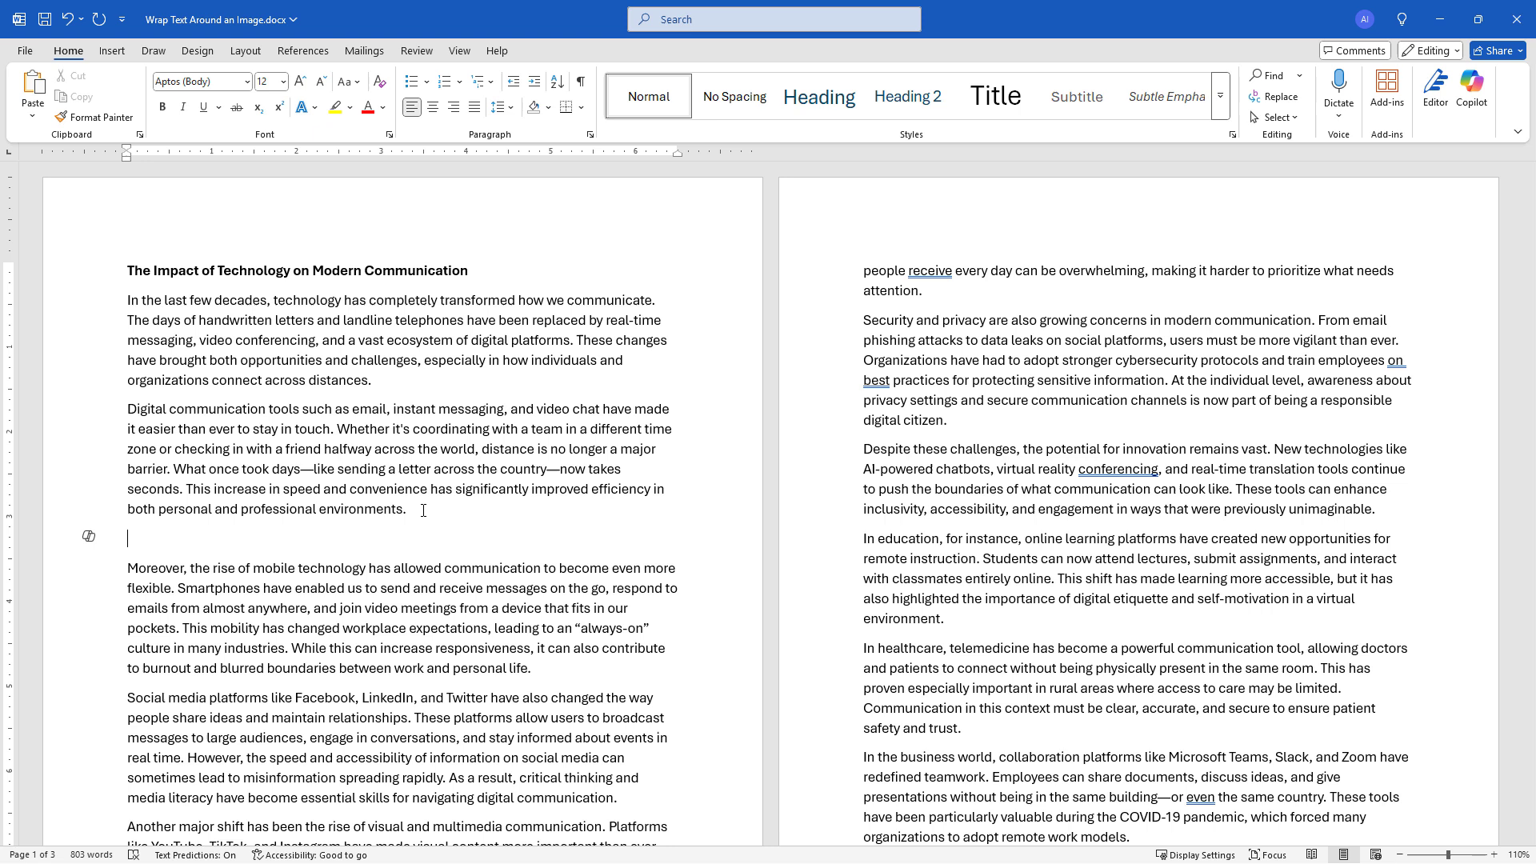
click(581, 83)
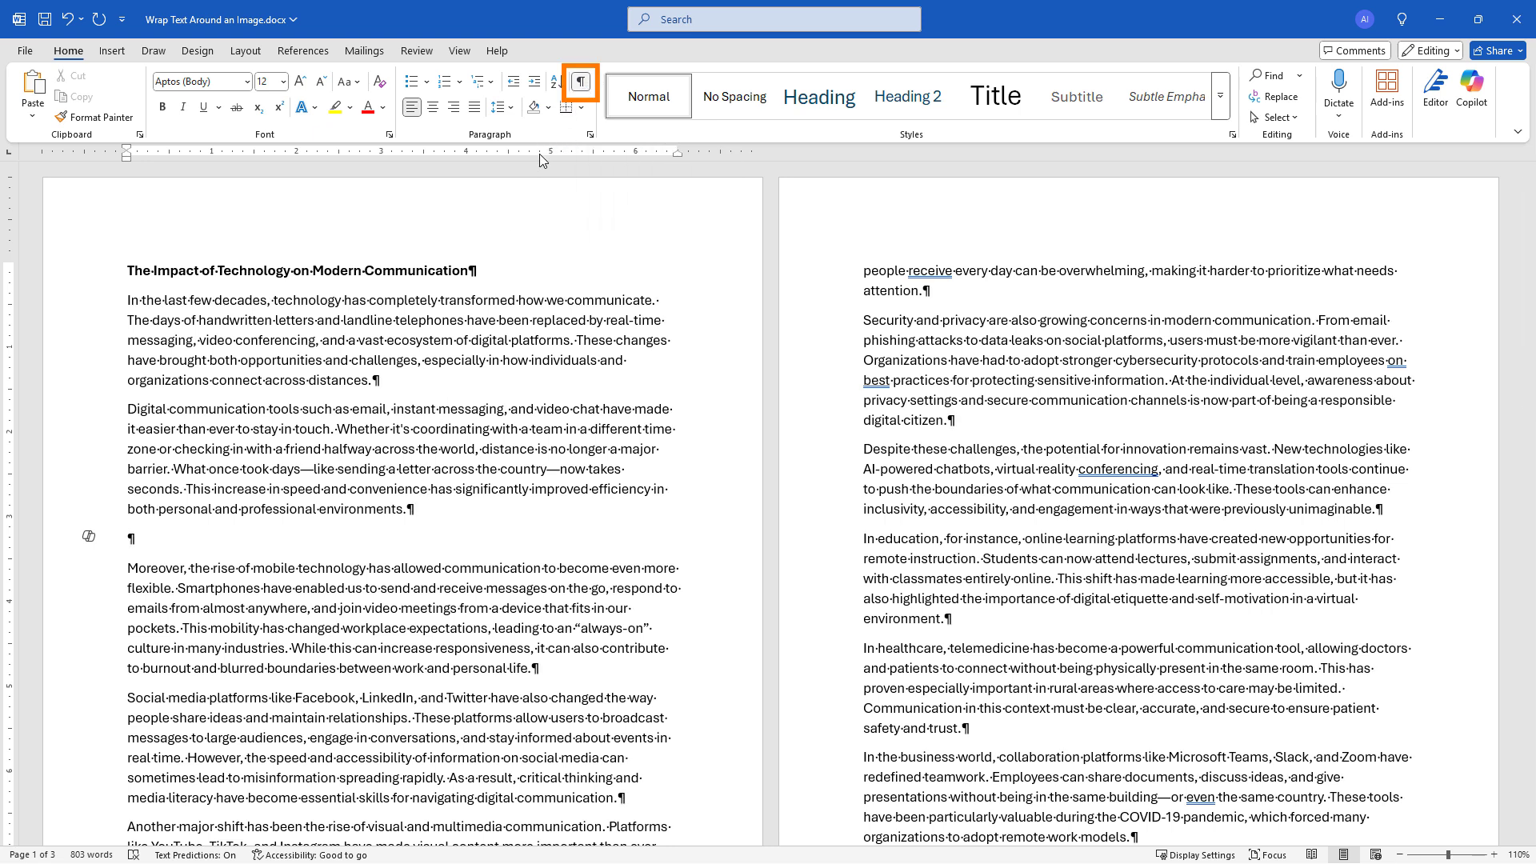
double_click(137, 545)
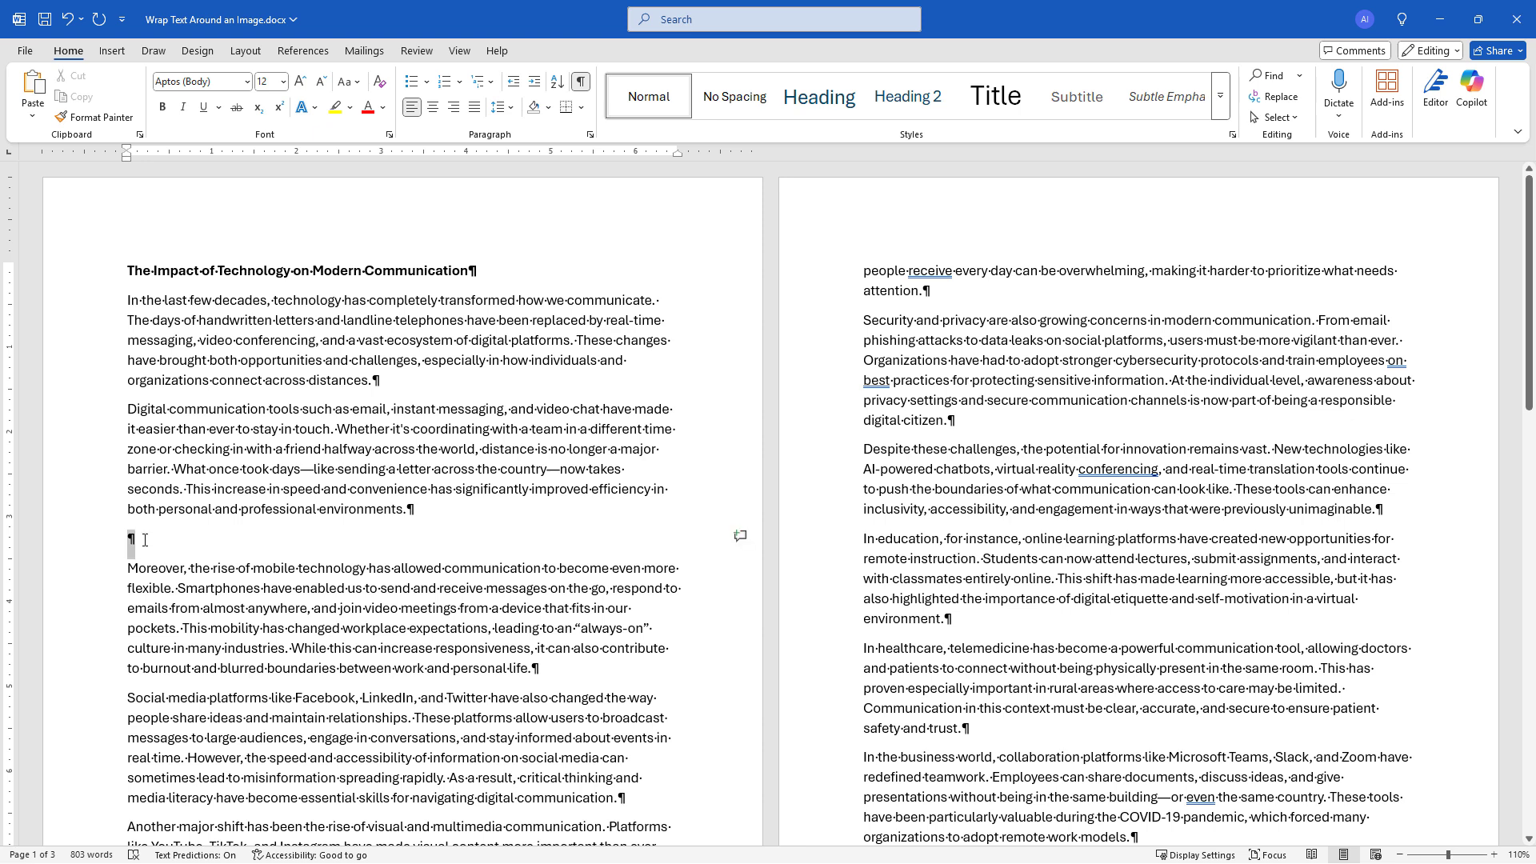
click(138, 545)
Insert pexels-julia-m-cameron-4145190.jpg from the Demo folder into the empty paragraph.
click(117, 56)
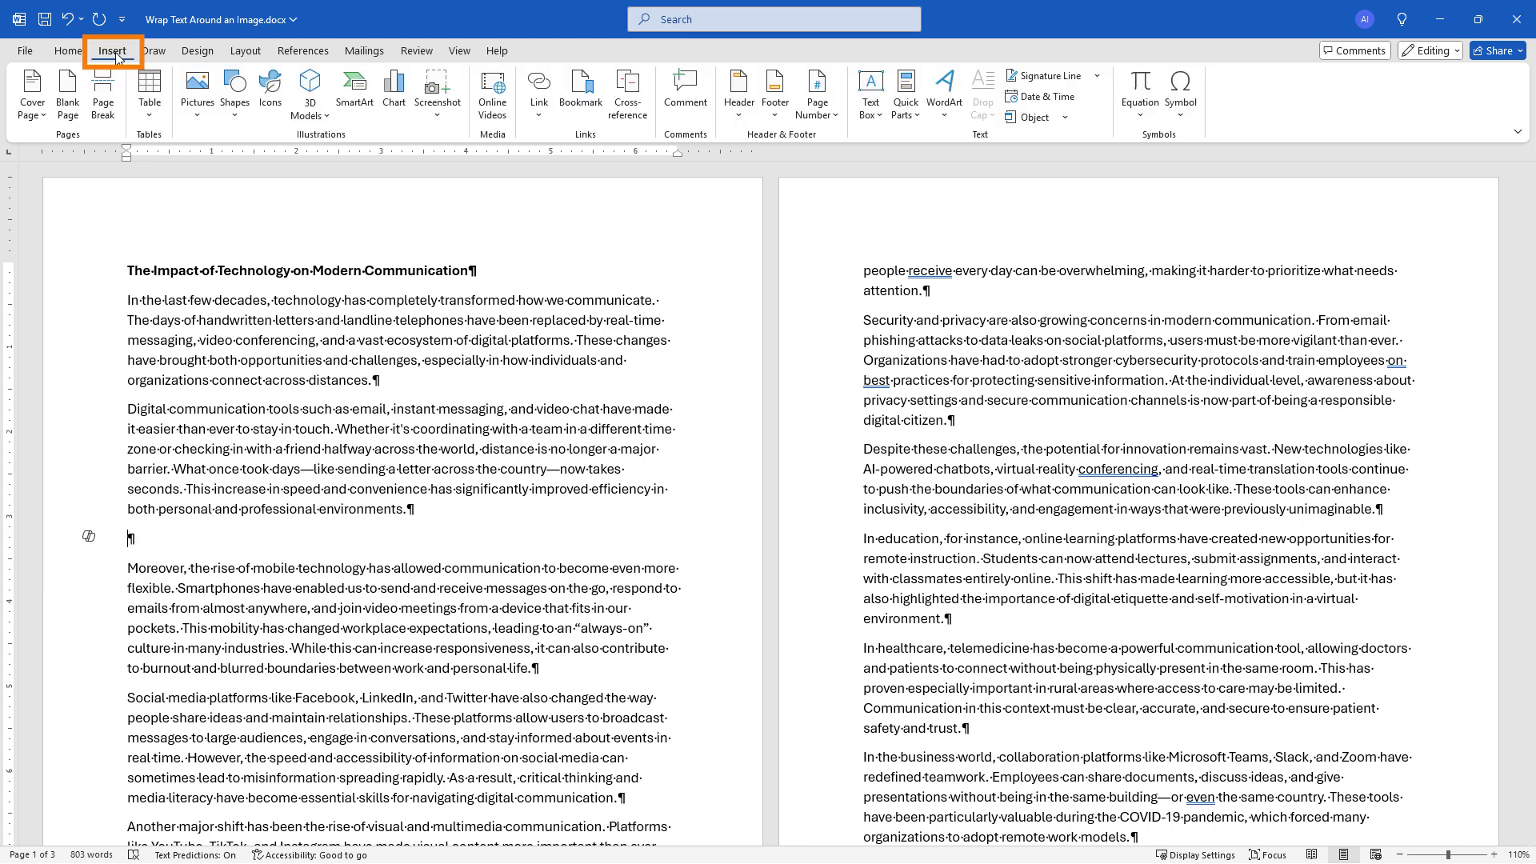
click(202, 120)
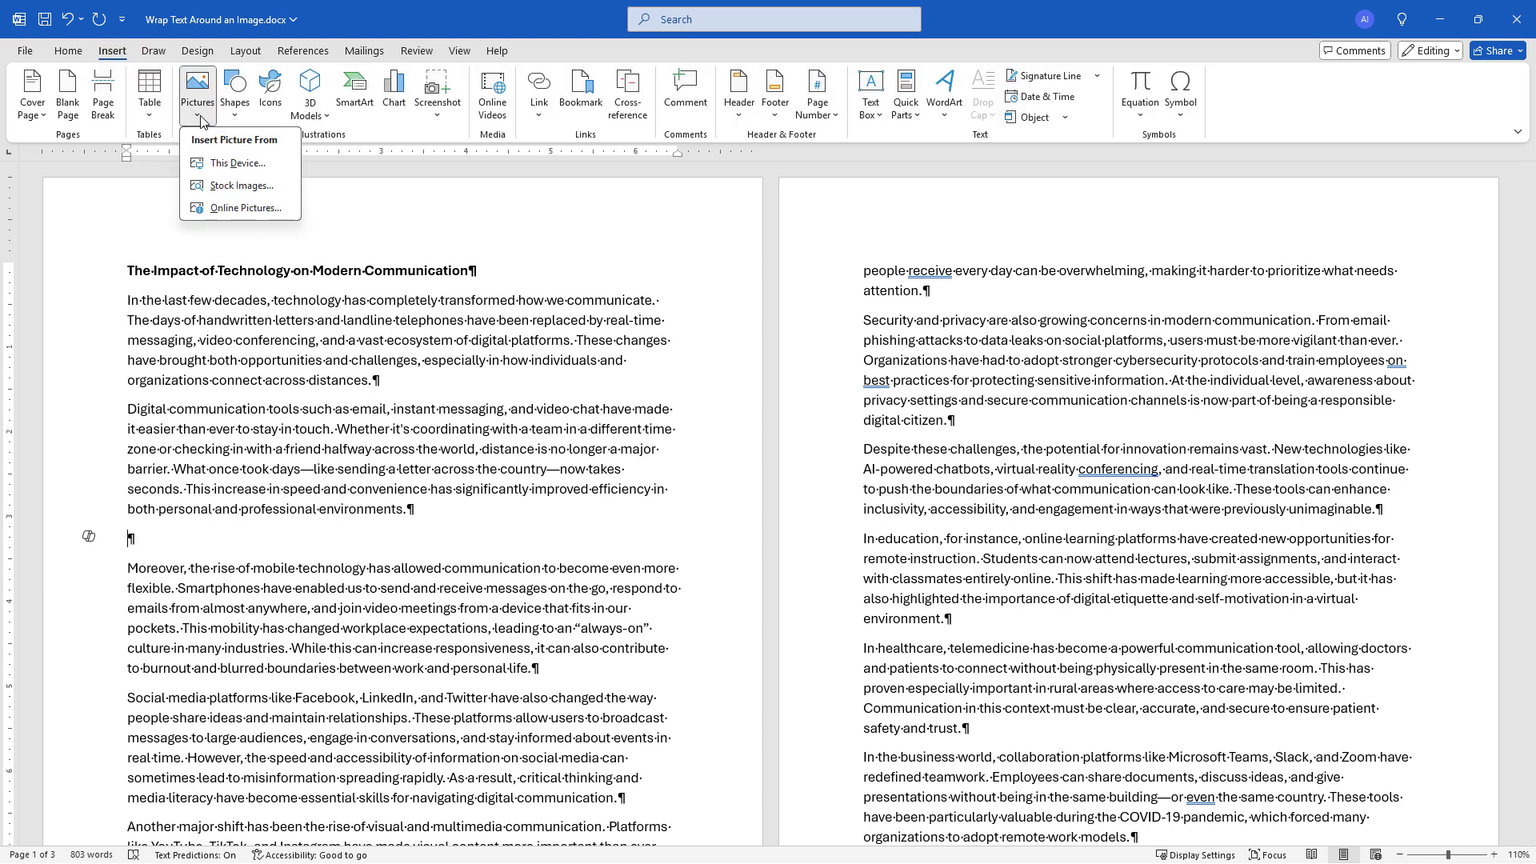
click(237, 164)
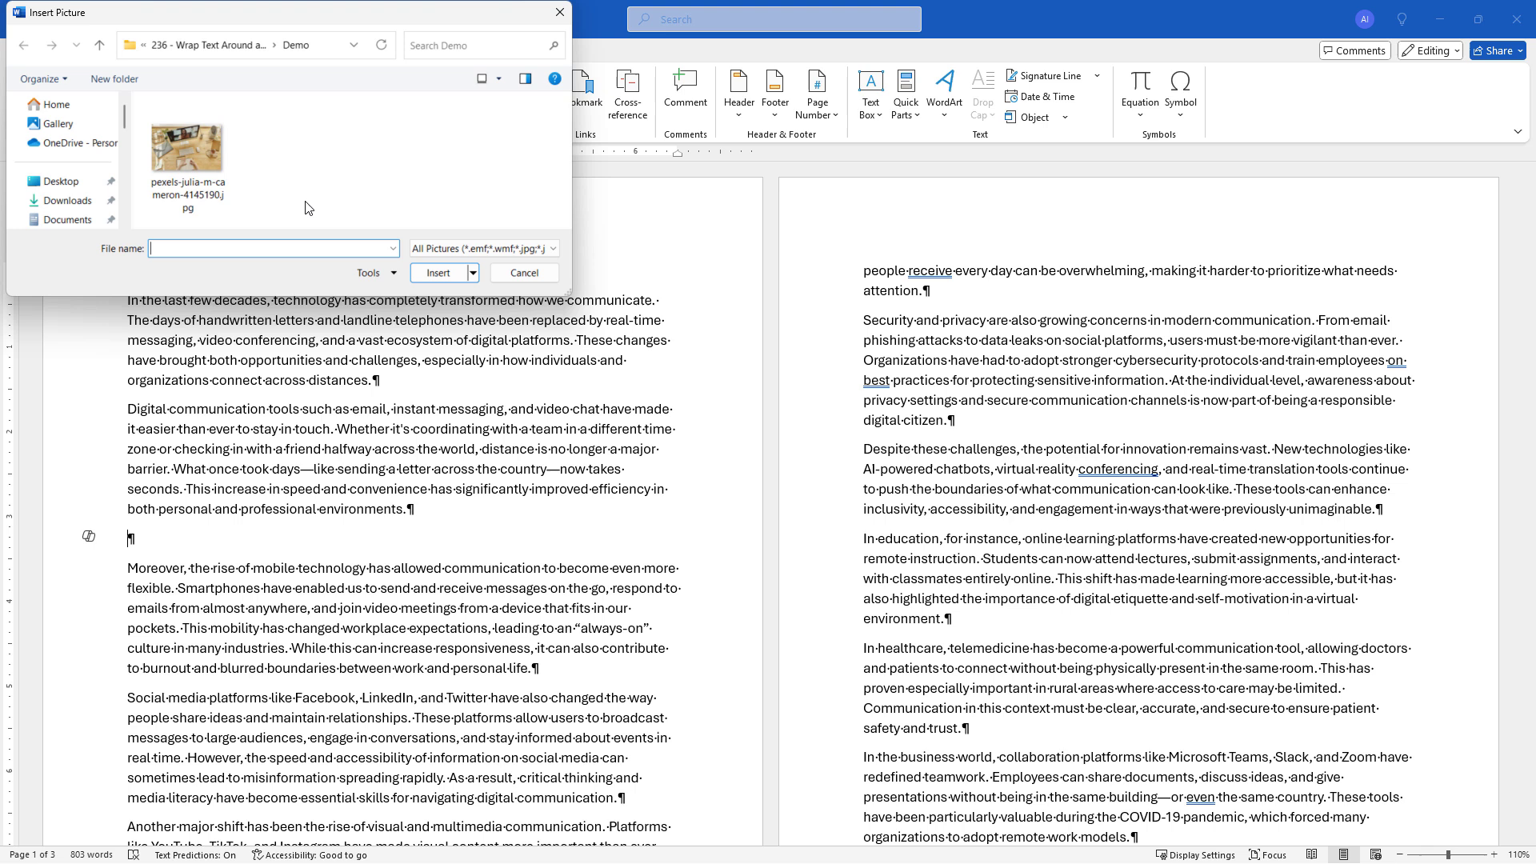
click(185, 153)
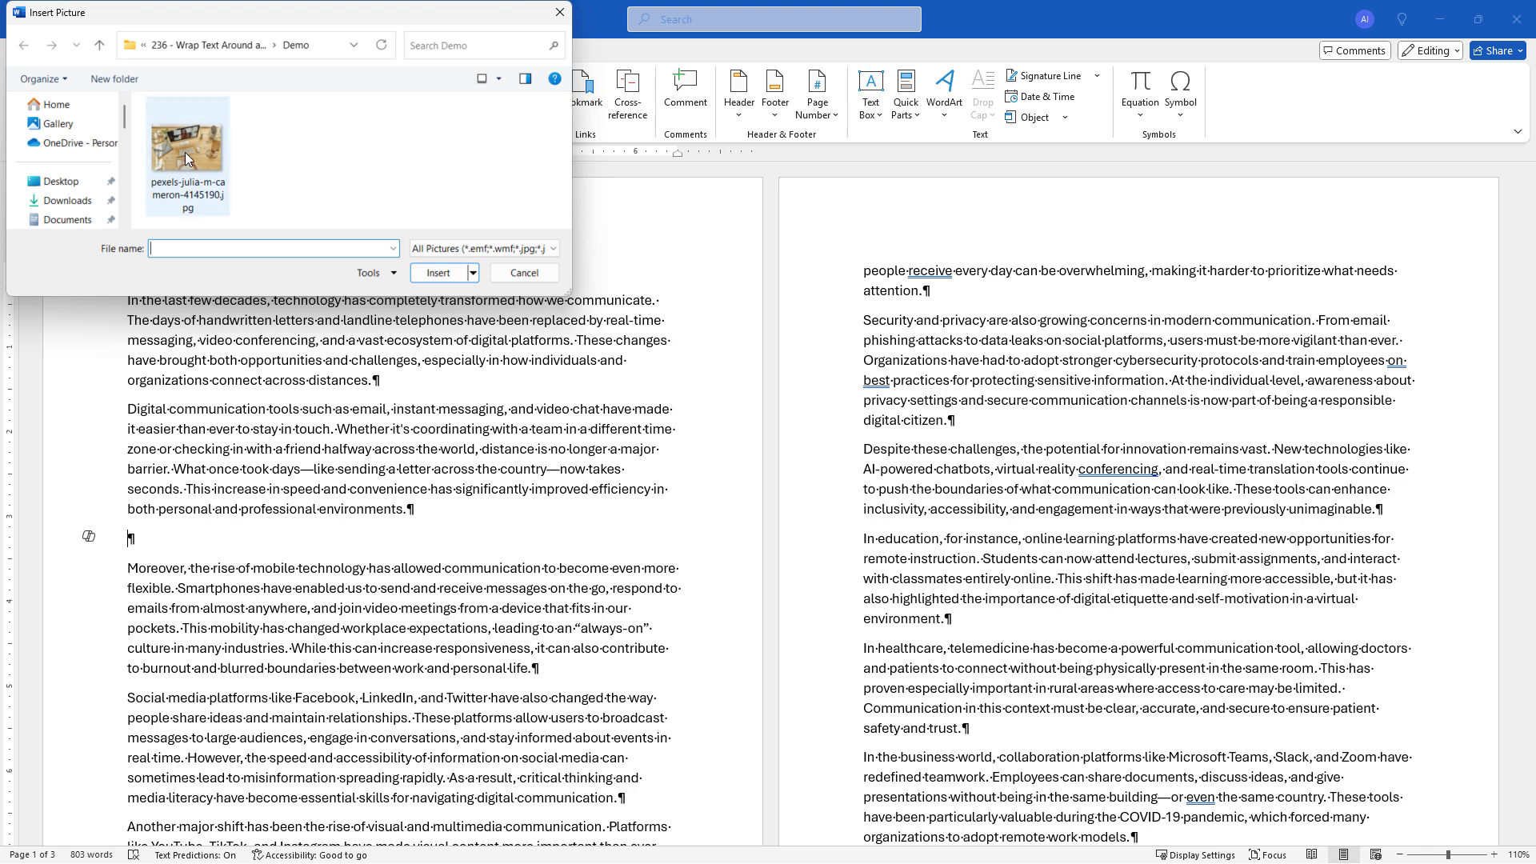
click(438, 273)
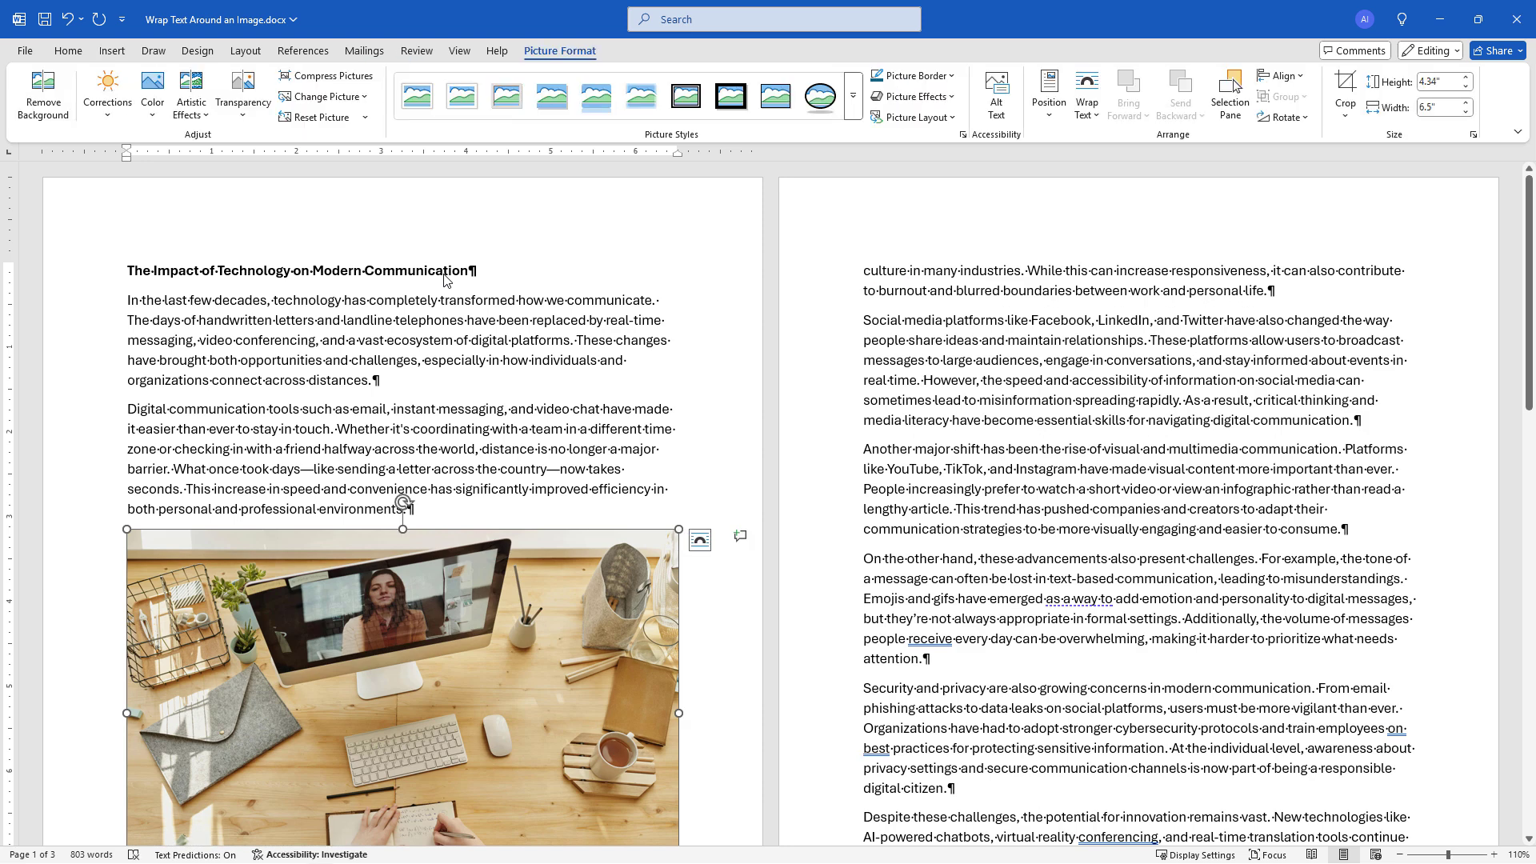
Delete the inserted photo and drag the same jpg from the Demo folder into the empty paragraph.
key(alt+Tab)
click(606, 520)
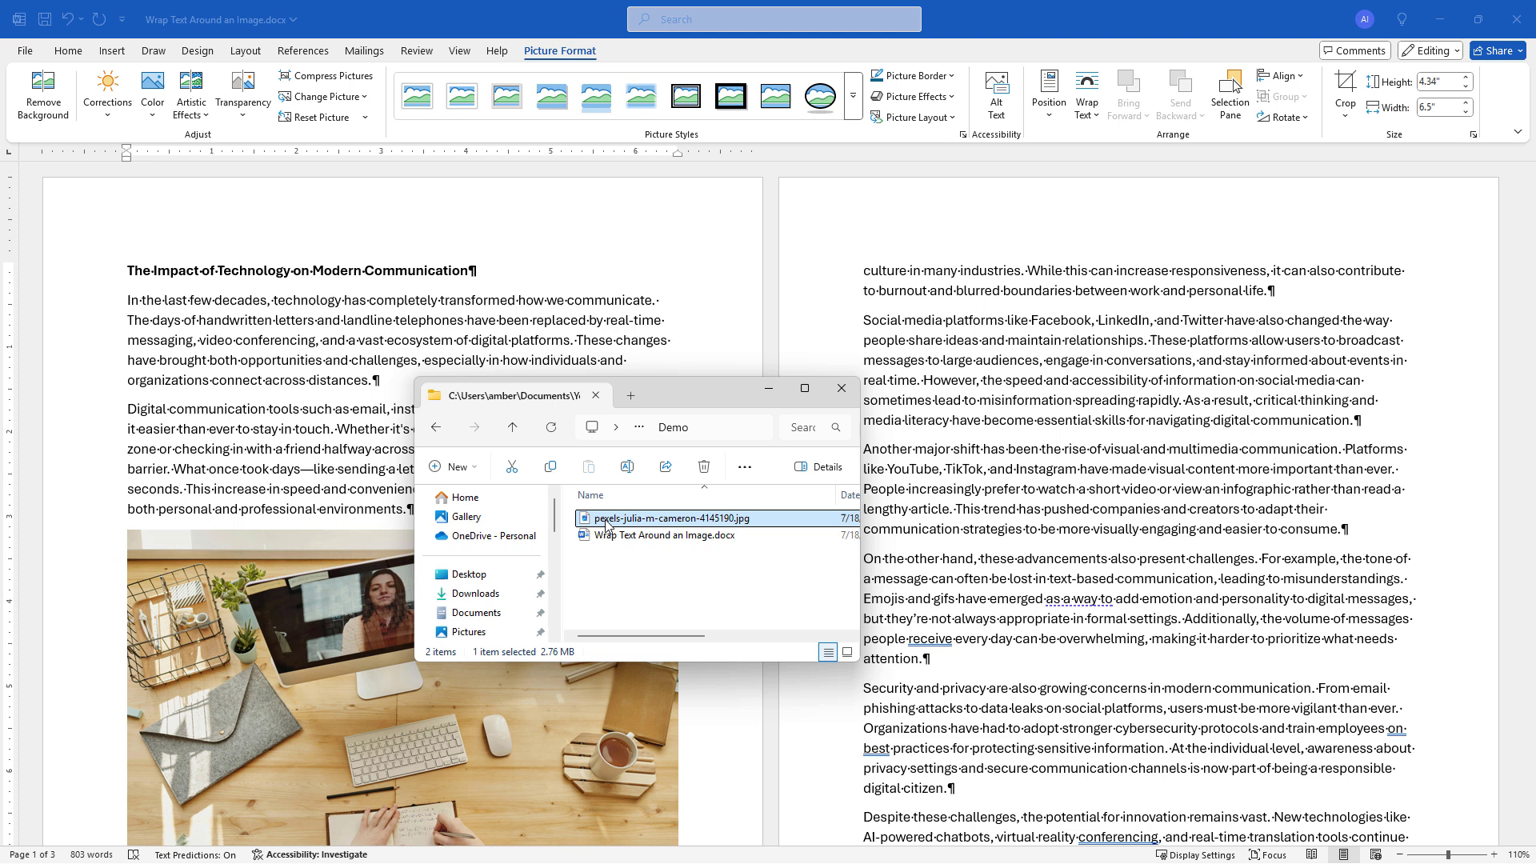
click(272, 597)
key(Delete)
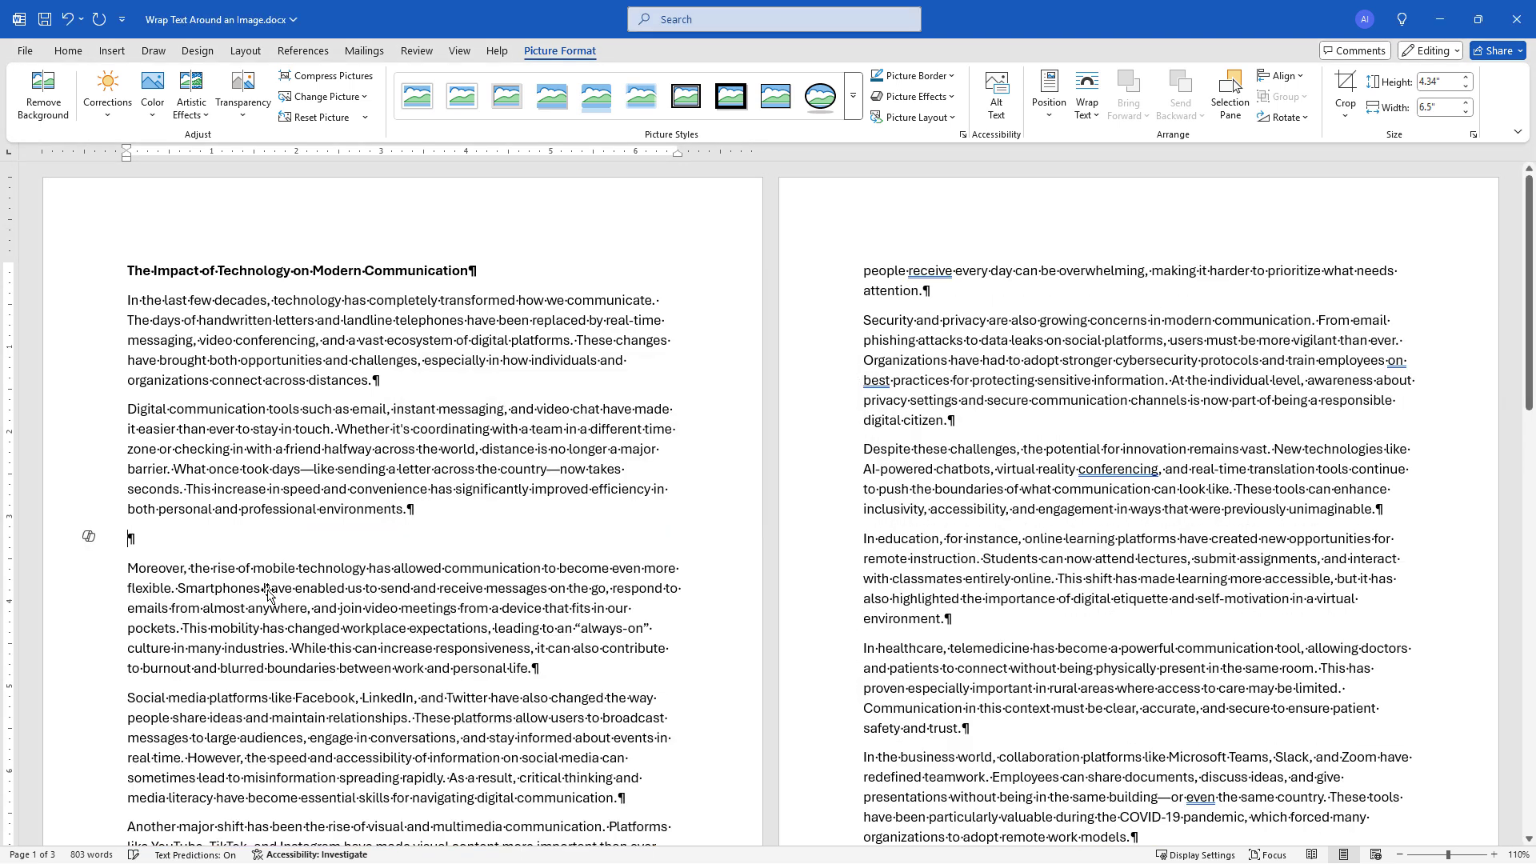
key(alt+Tab)
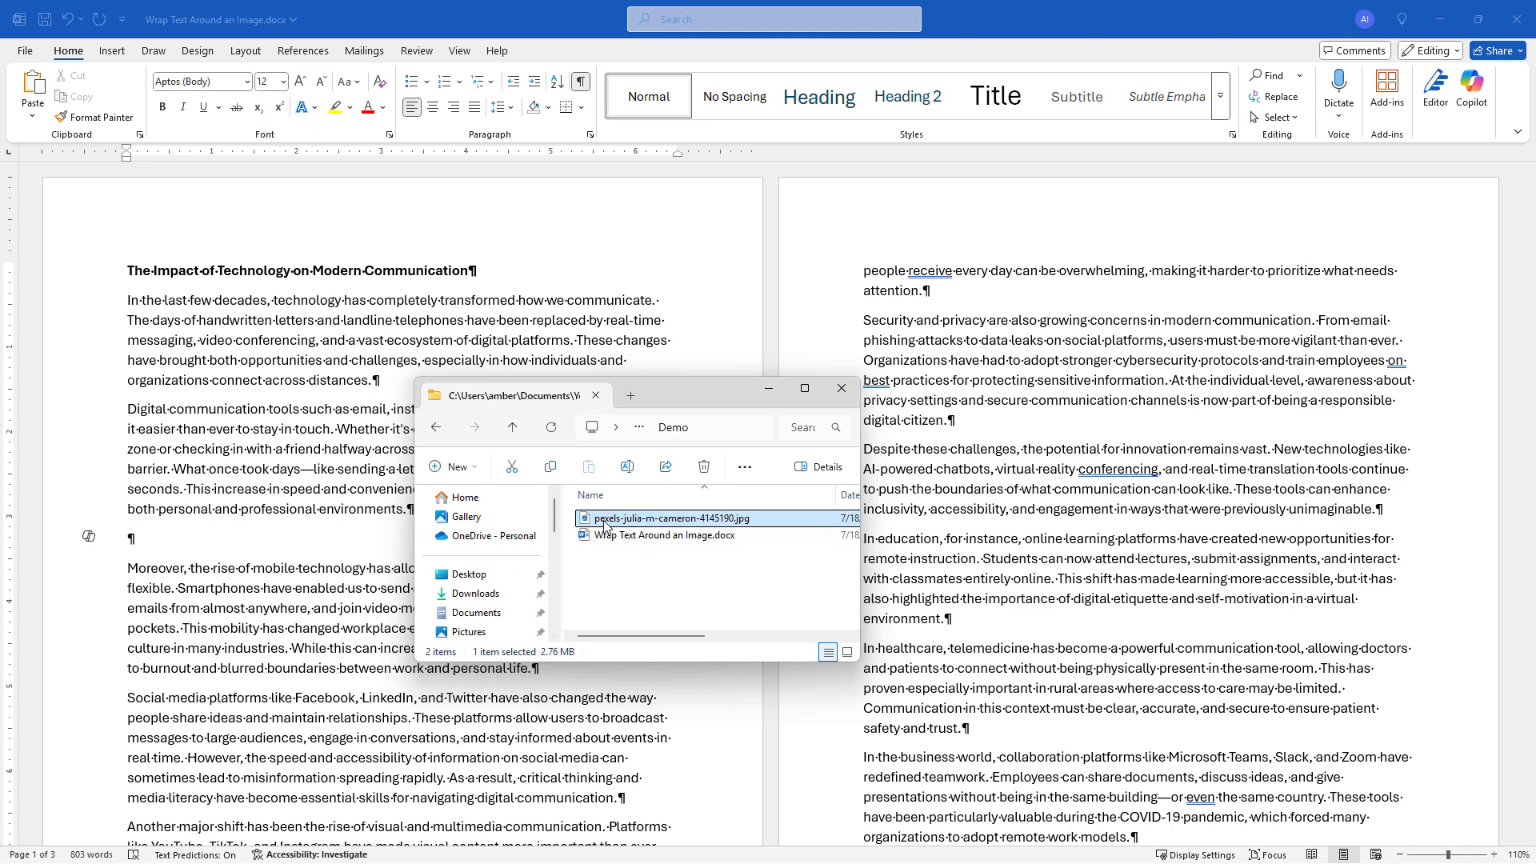
drag(606, 520, 251, 547)
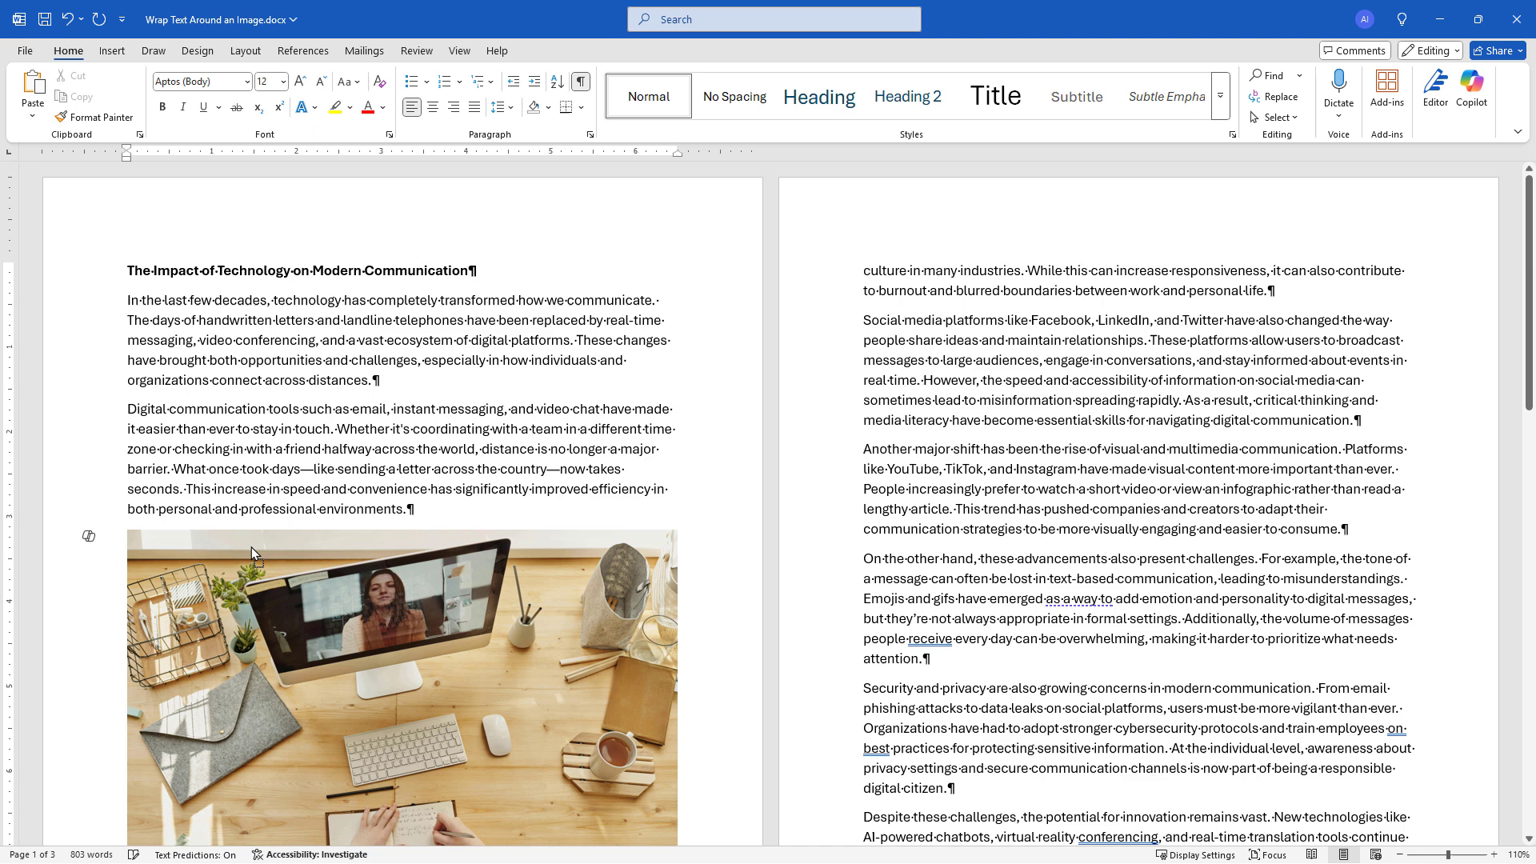
Shrink the desk photo proportionally by its corner handle to about half its width.
scroll(337, 609, down, 3)
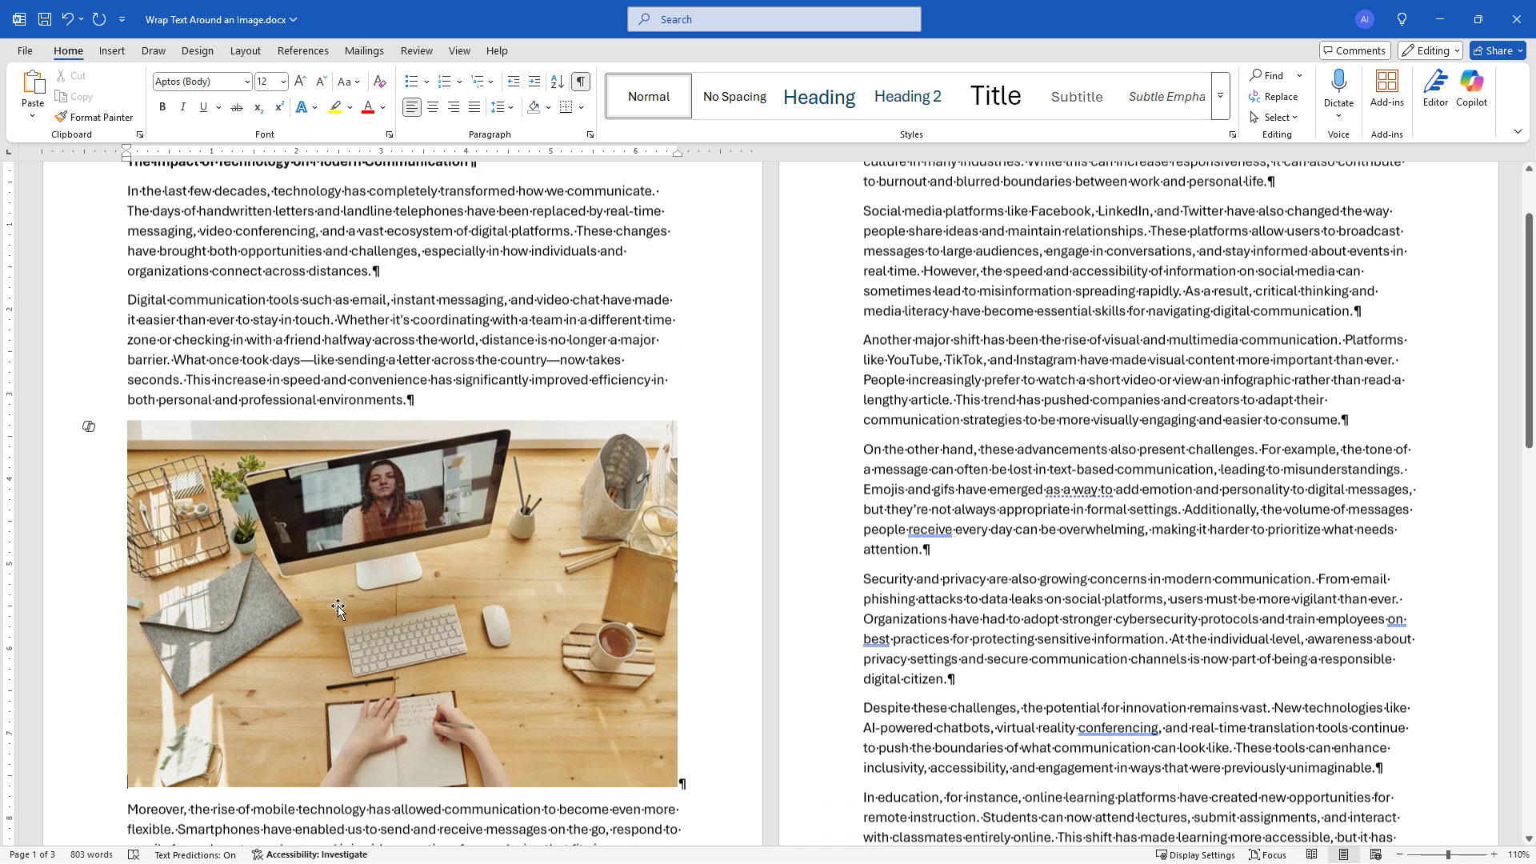
click(343, 575)
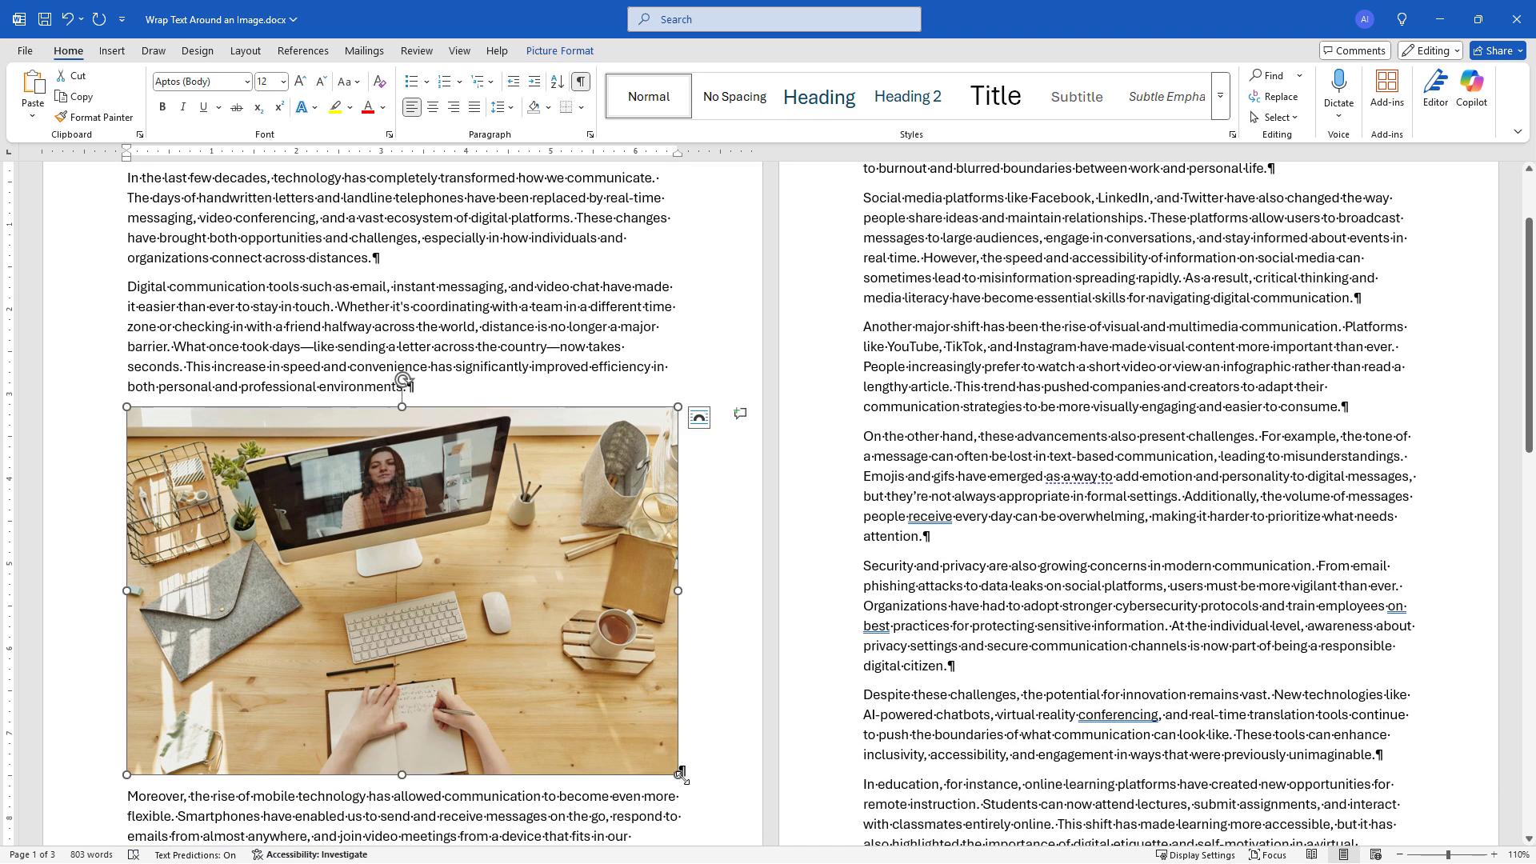
drag(680, 772, 421, 602)
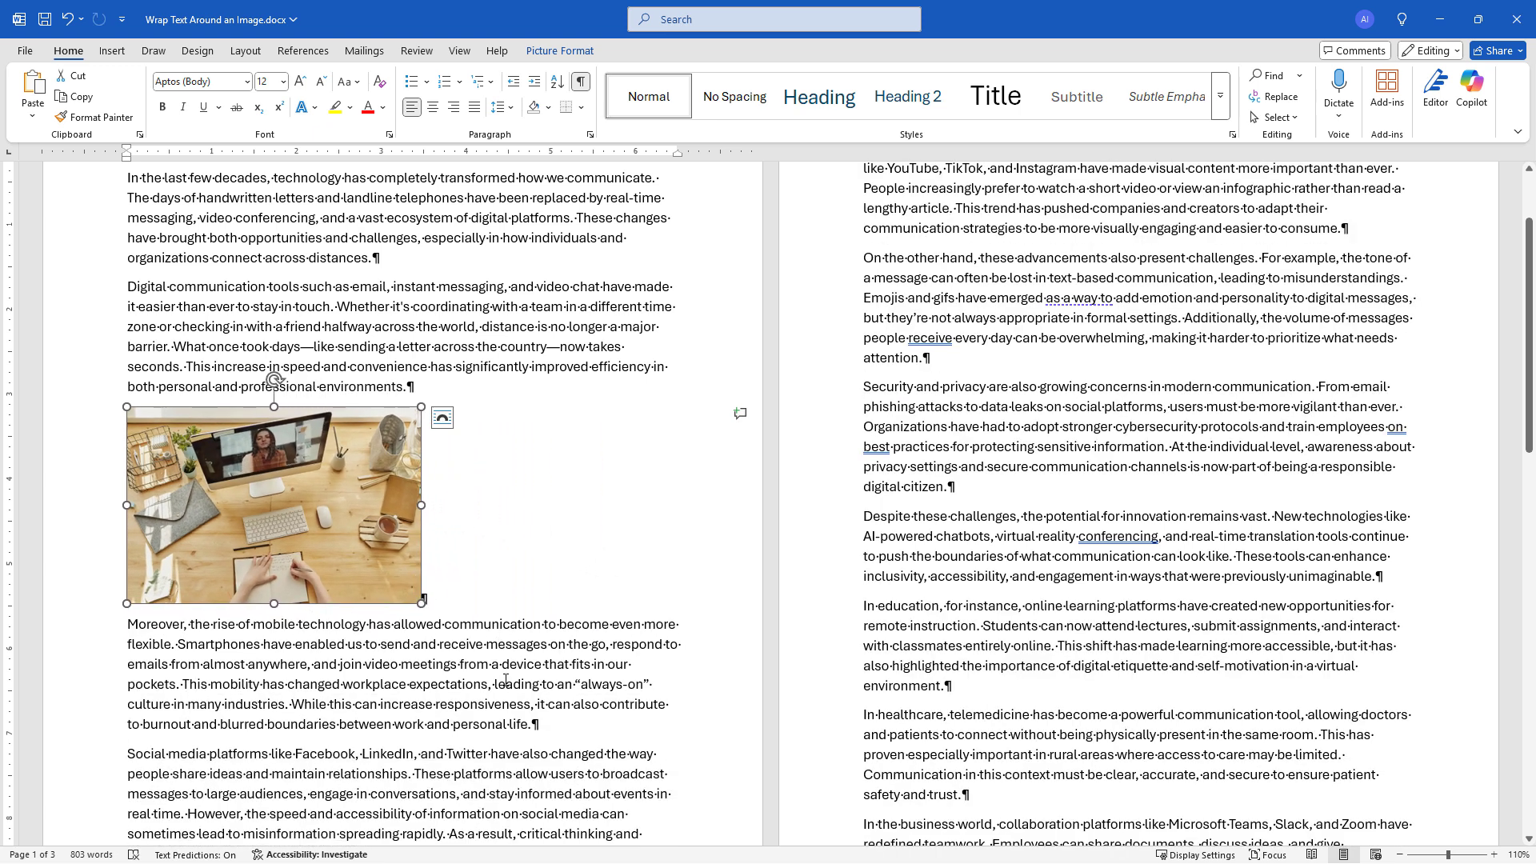
click(462, 592)
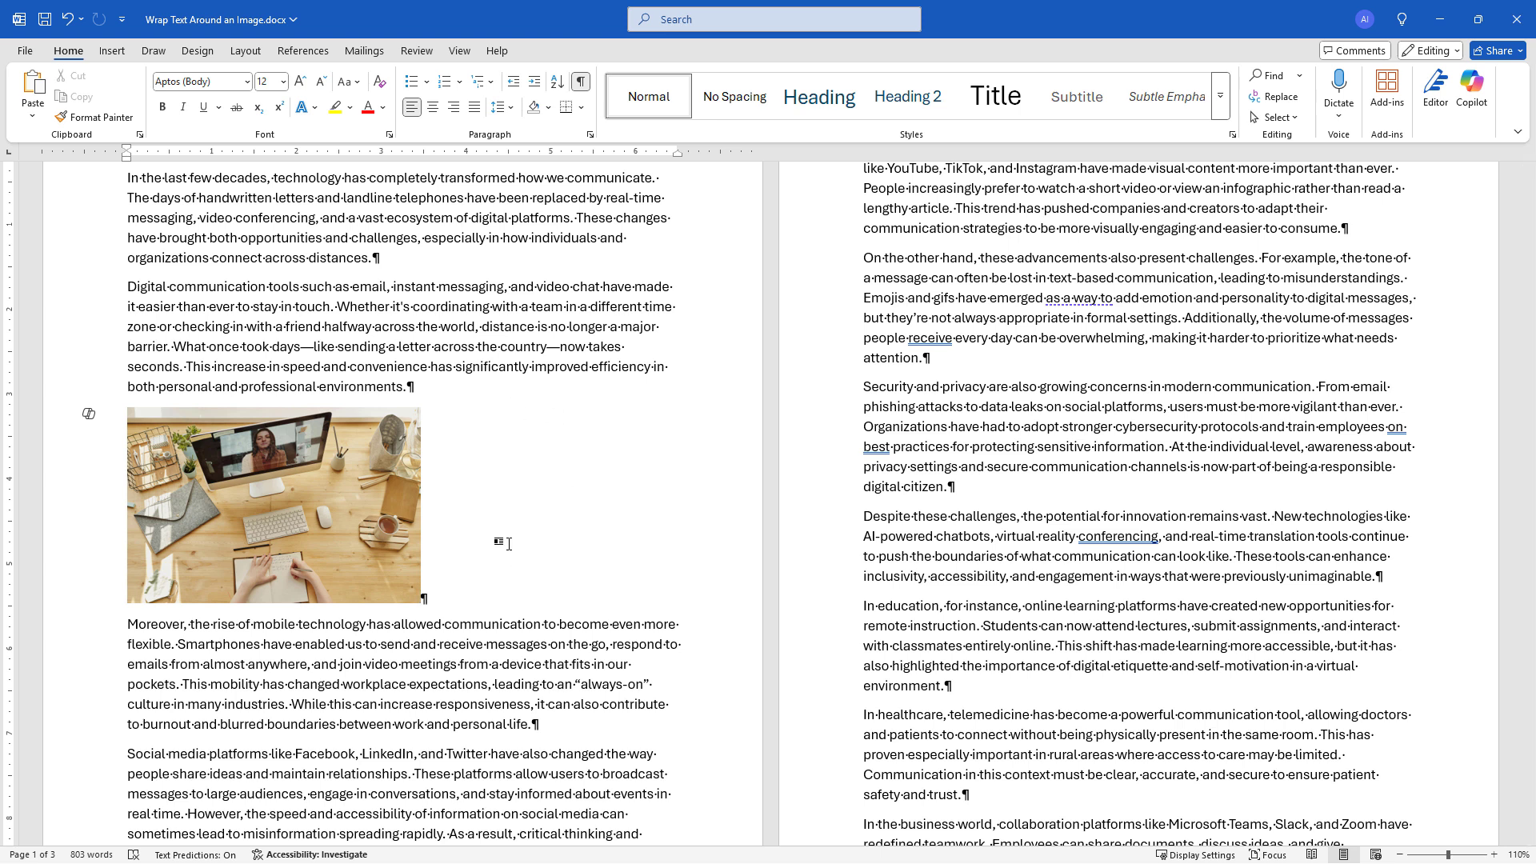
Reselect the desk photo and open the Position presets on the Picture Format tab.
click(334, 508)
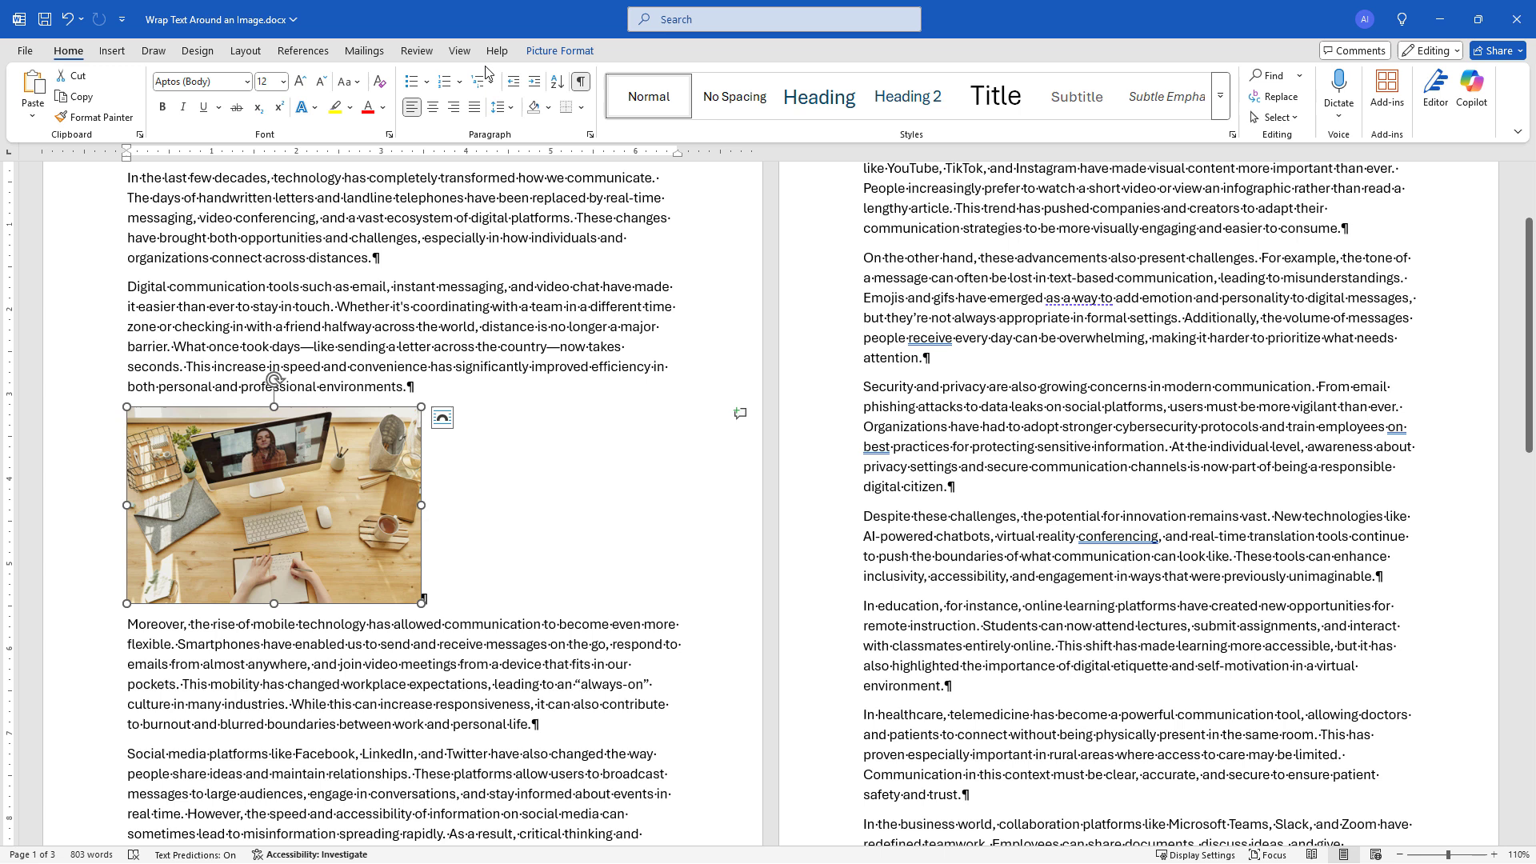
click(541, 56)
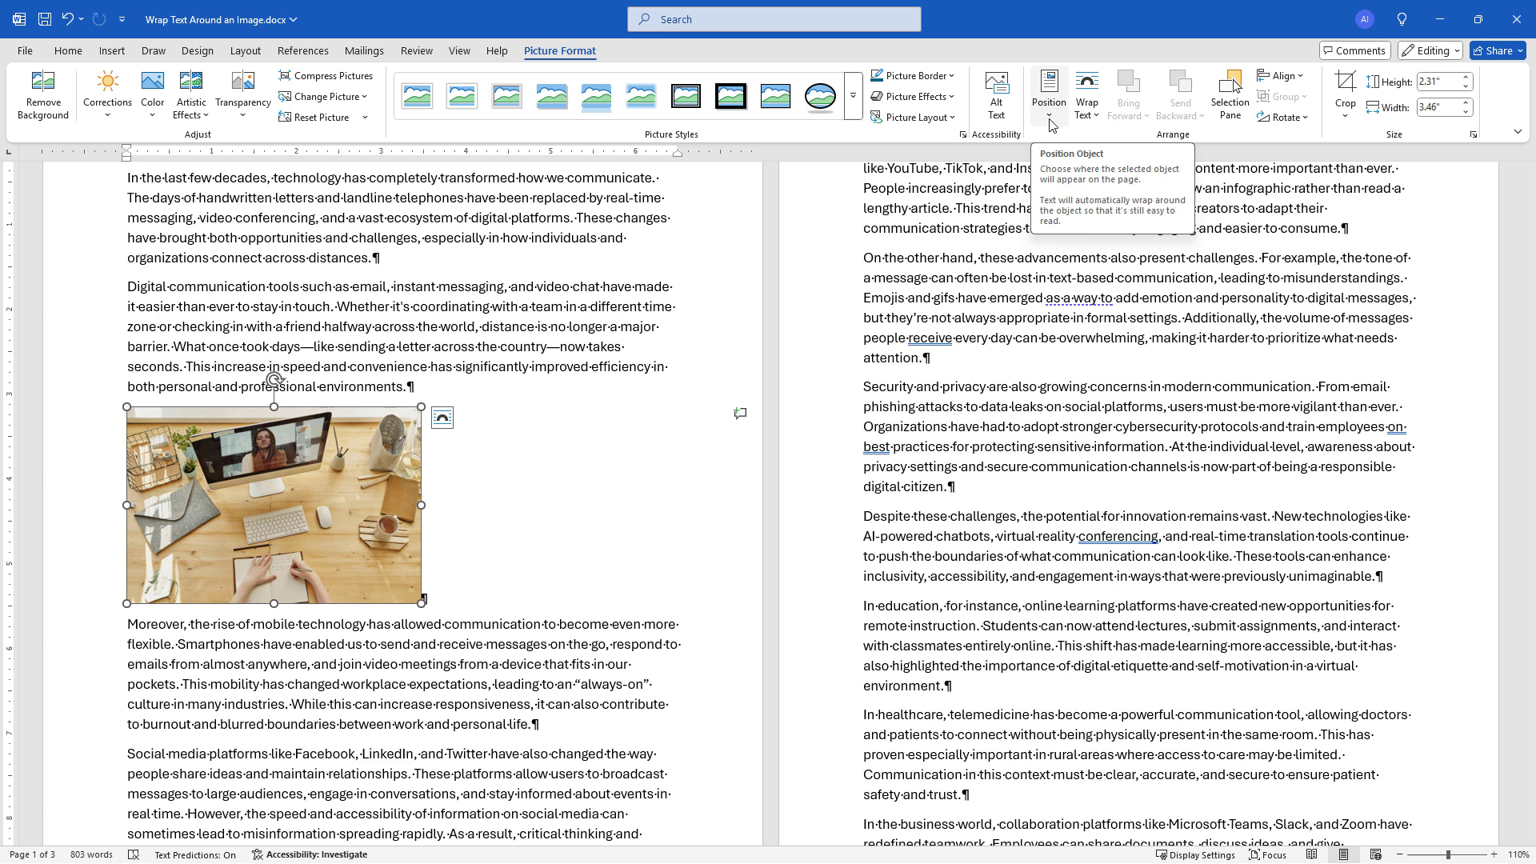
click(1050, 120)
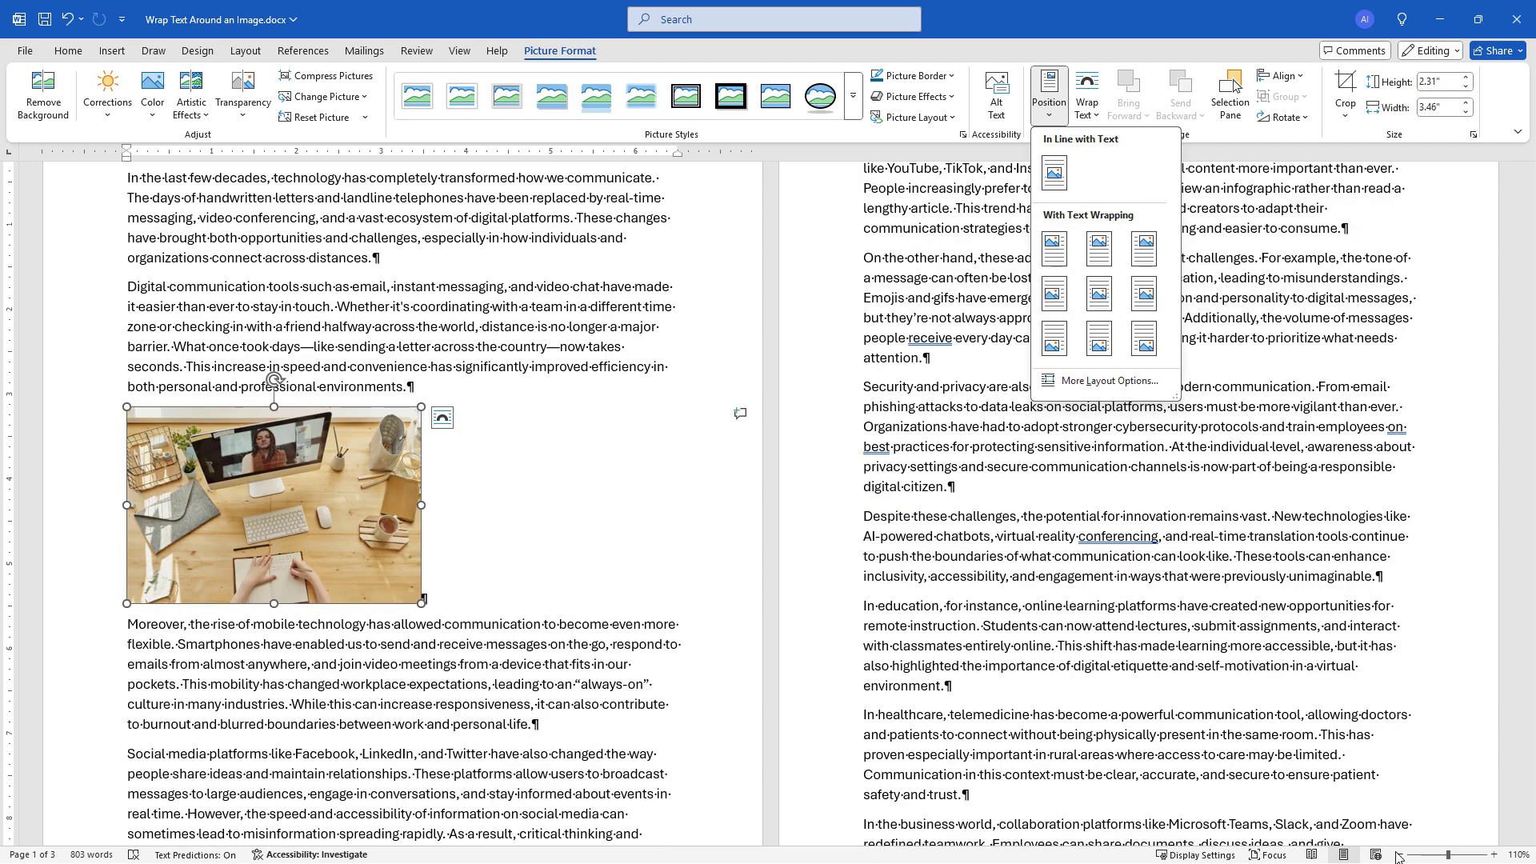
click(1400, 855)
click(1400, 855)
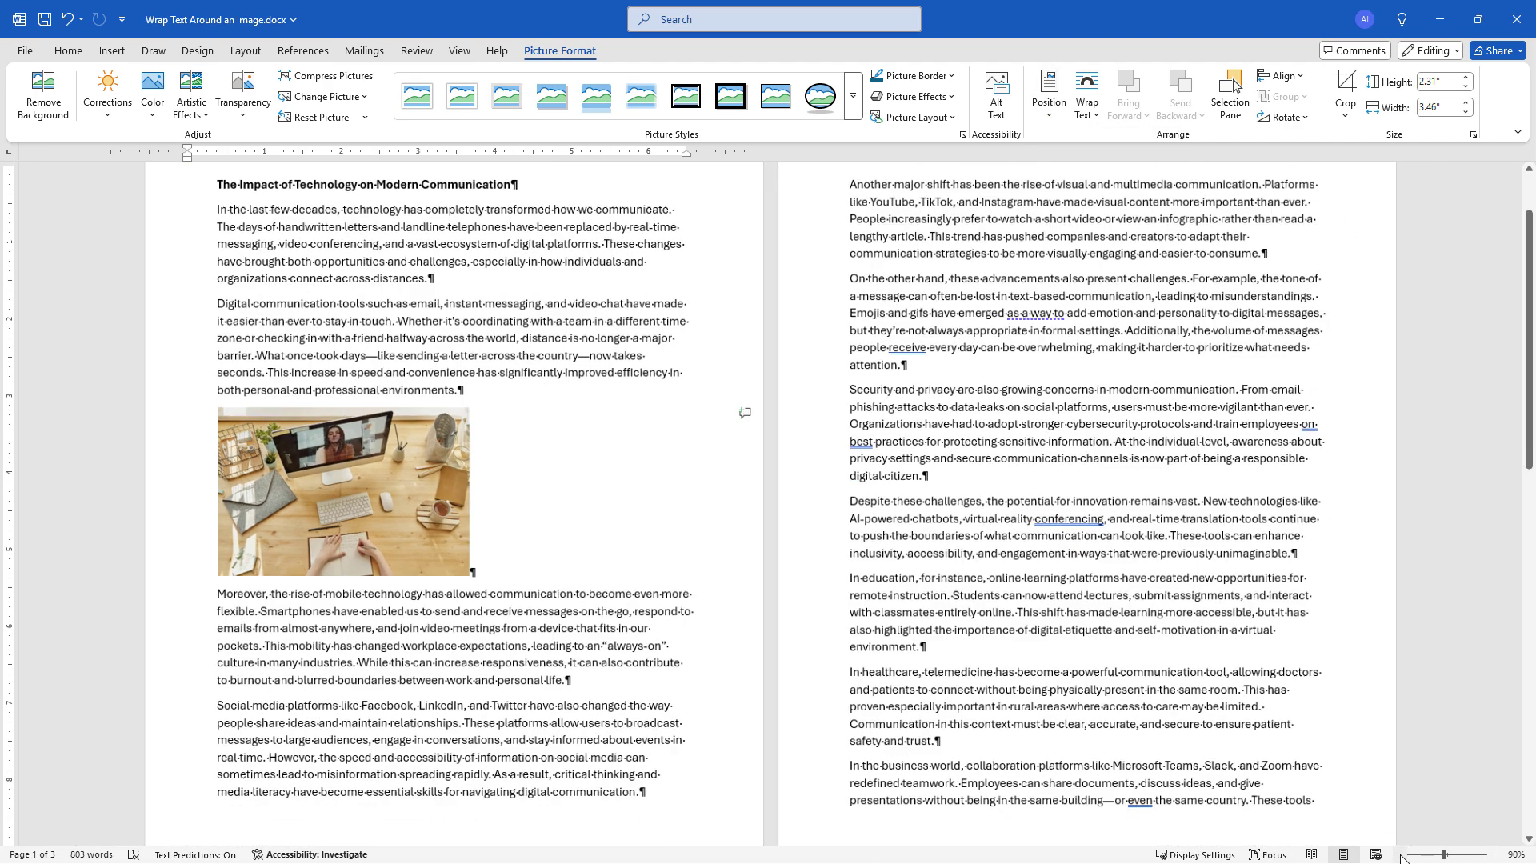
click(1056, 116)
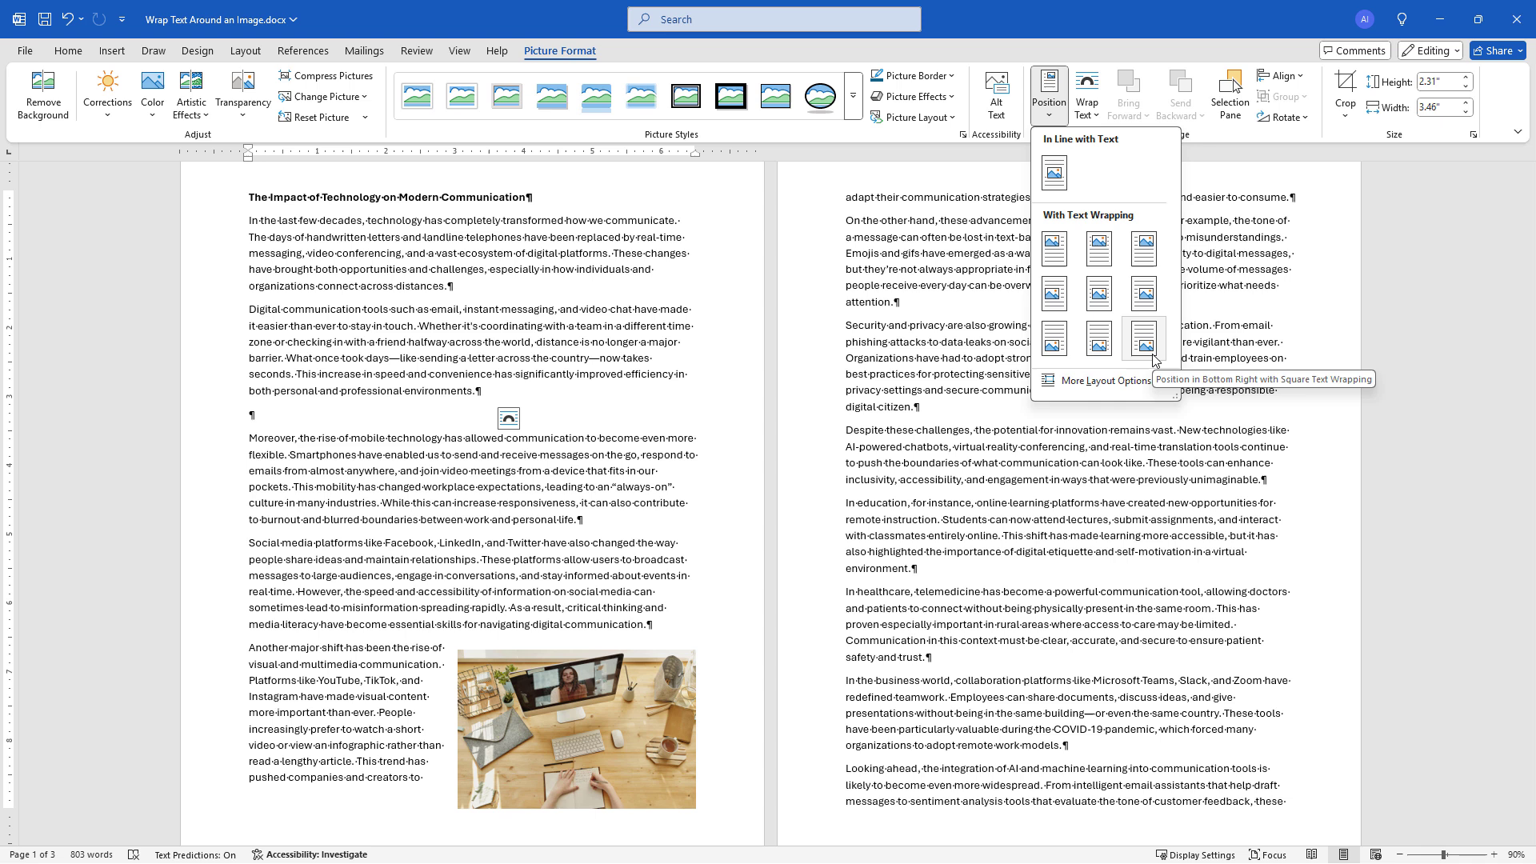
key(Escape)
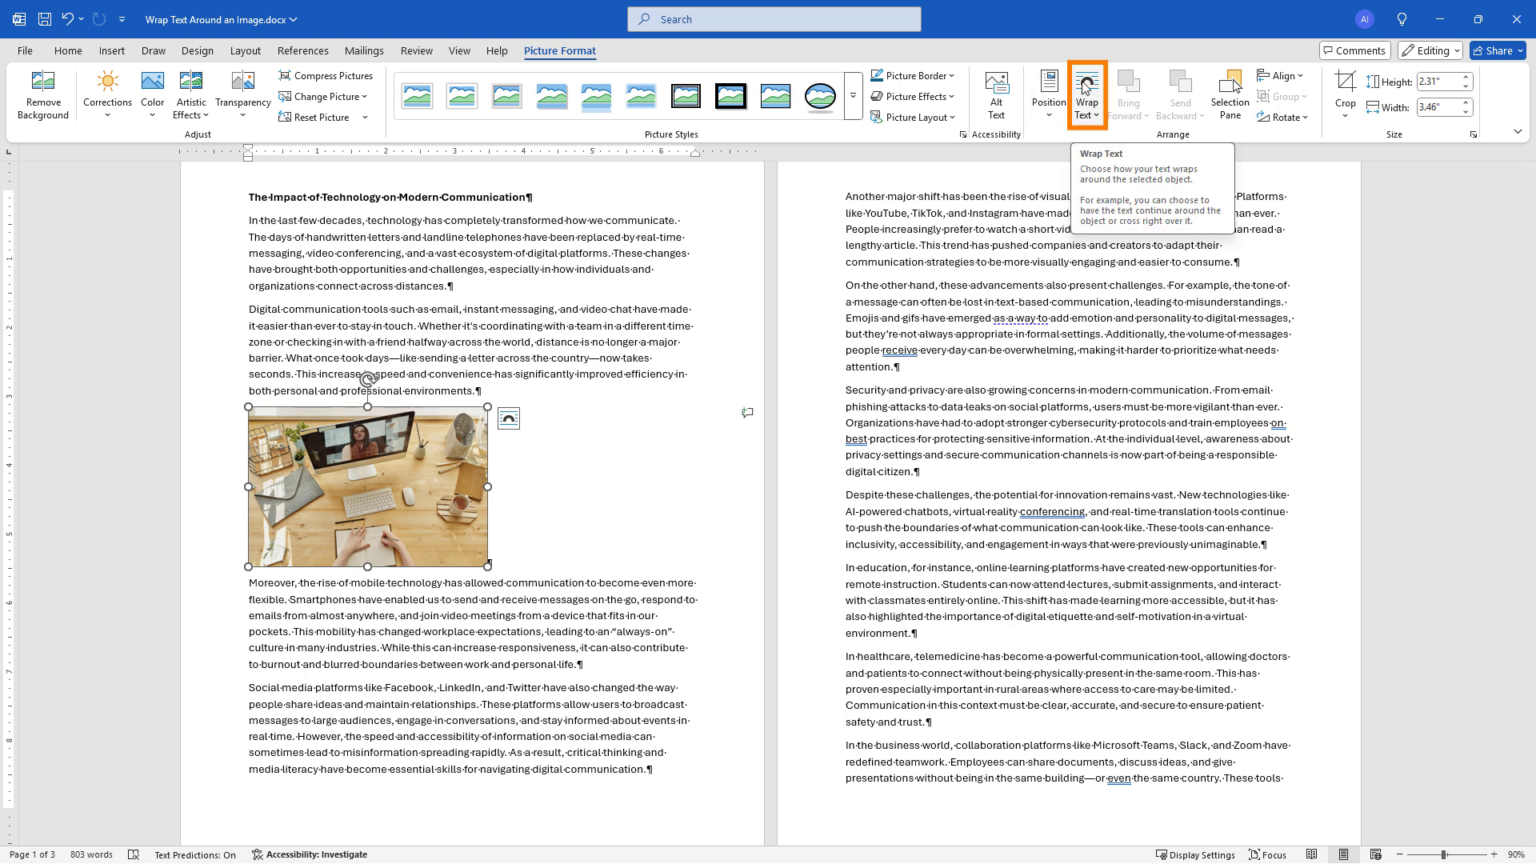
Try Square, Tight, Top and Bottom, In Front, Behind and In Line wrapping, finishing on Square.
click(509, 421)
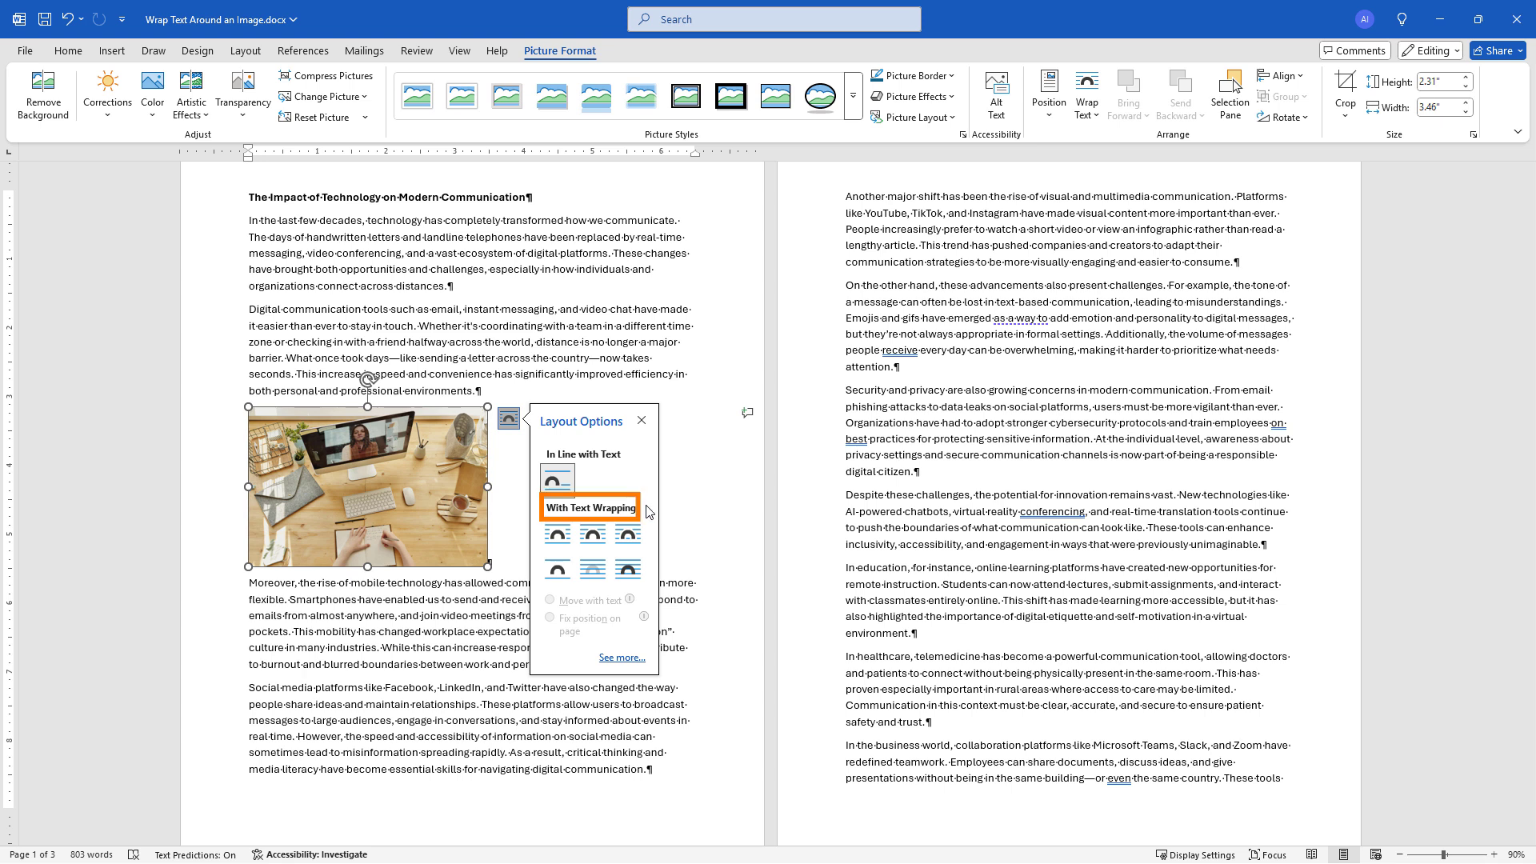
click(556, 538)
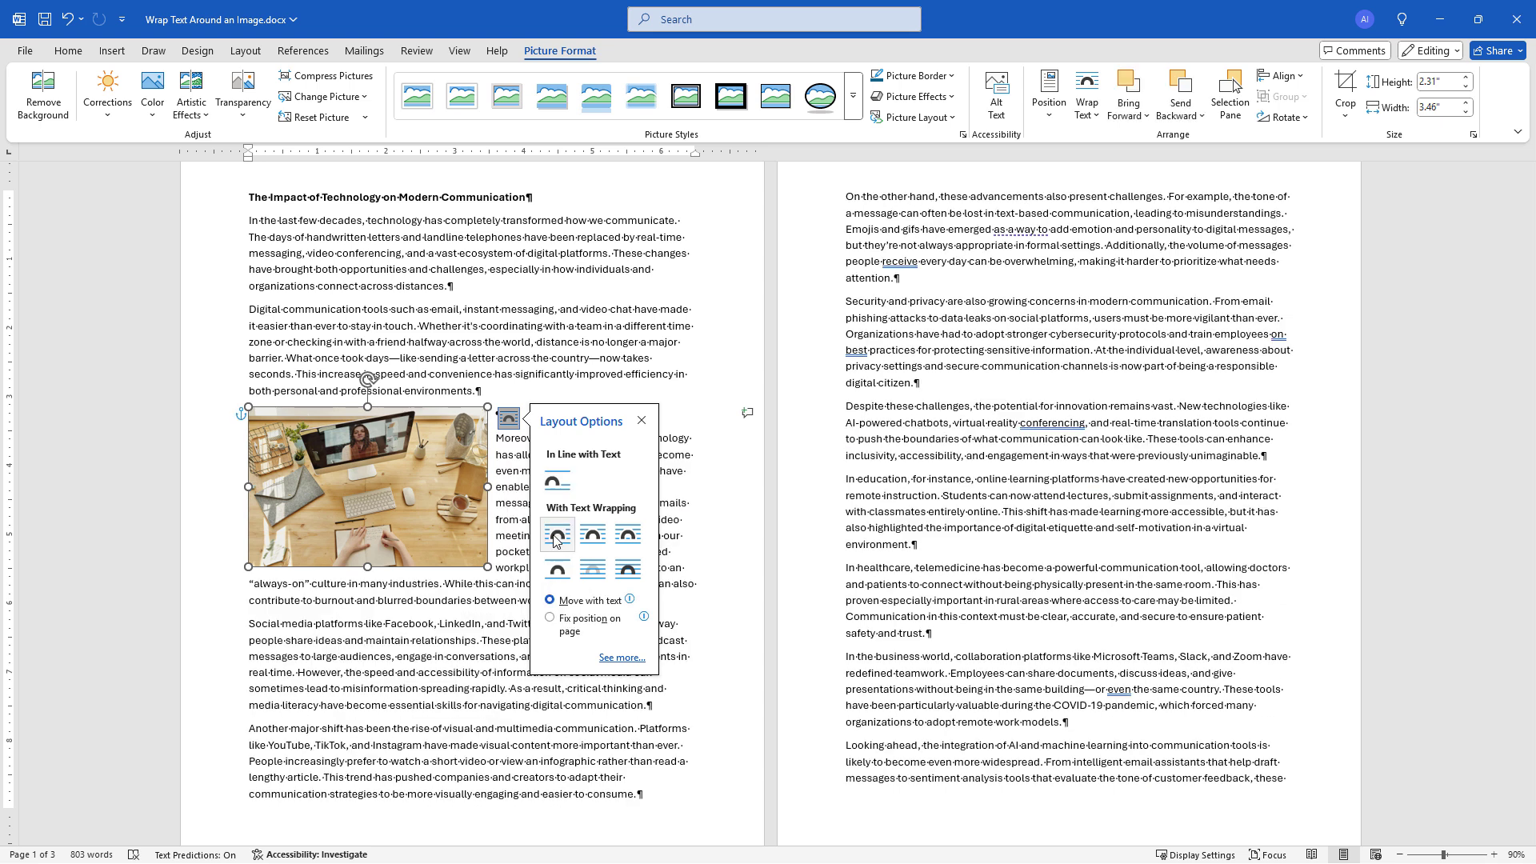
click(596, 538)
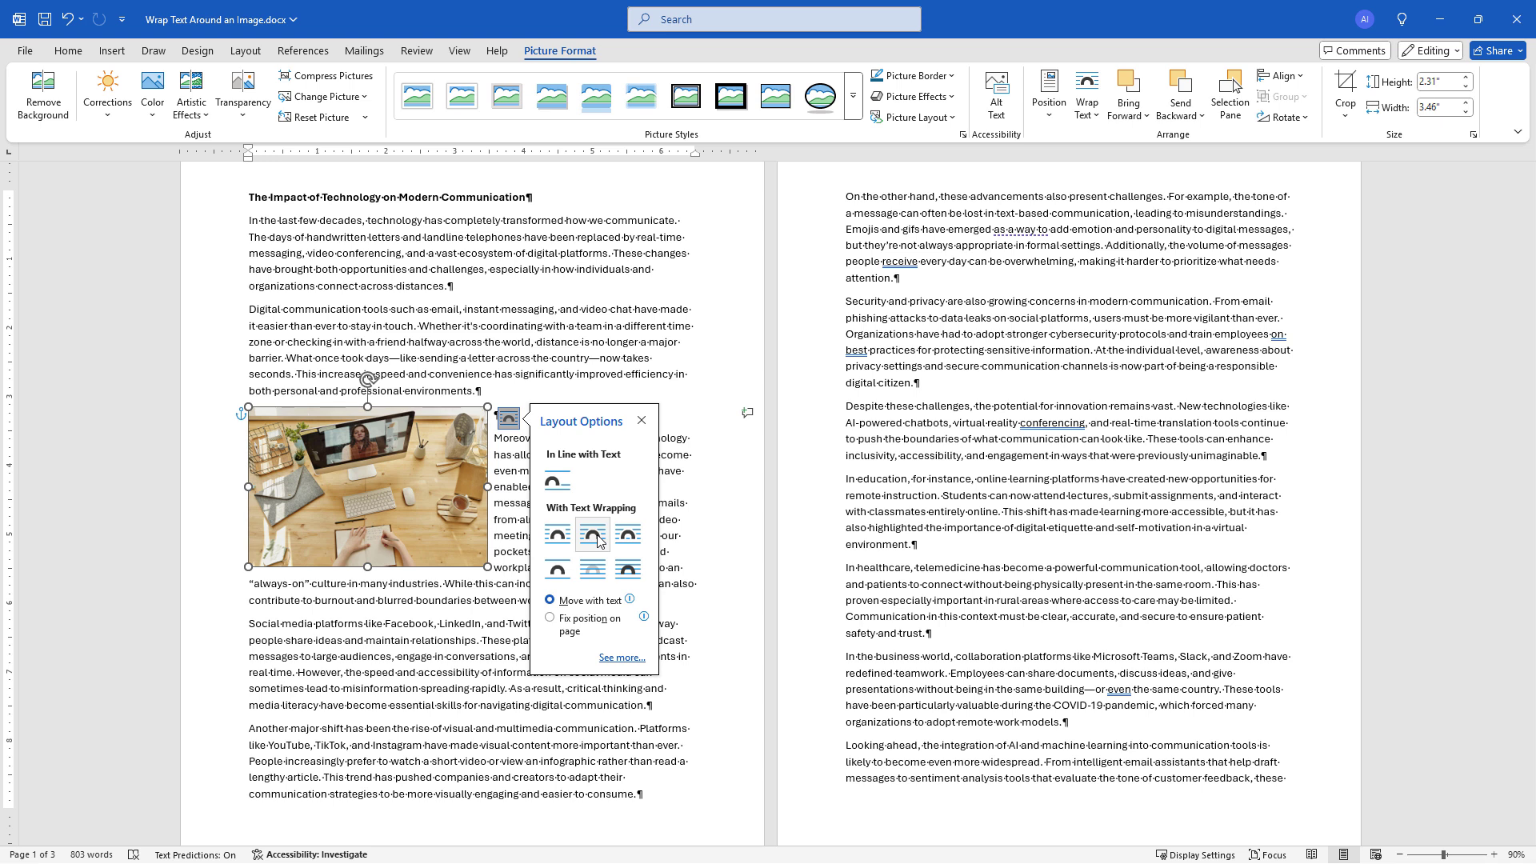
click(558, 573)
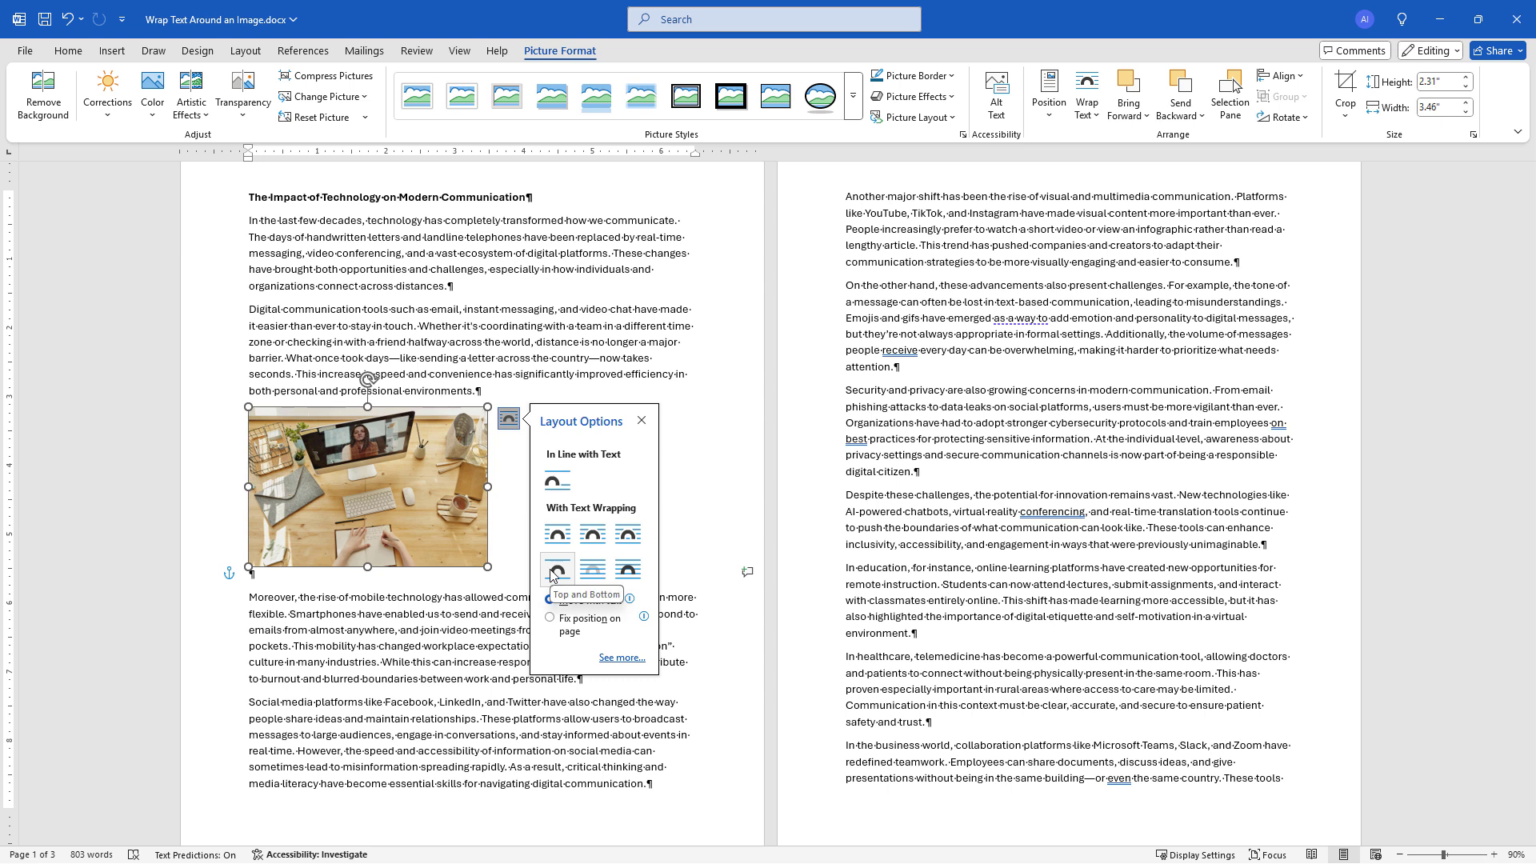
click(628, 571)
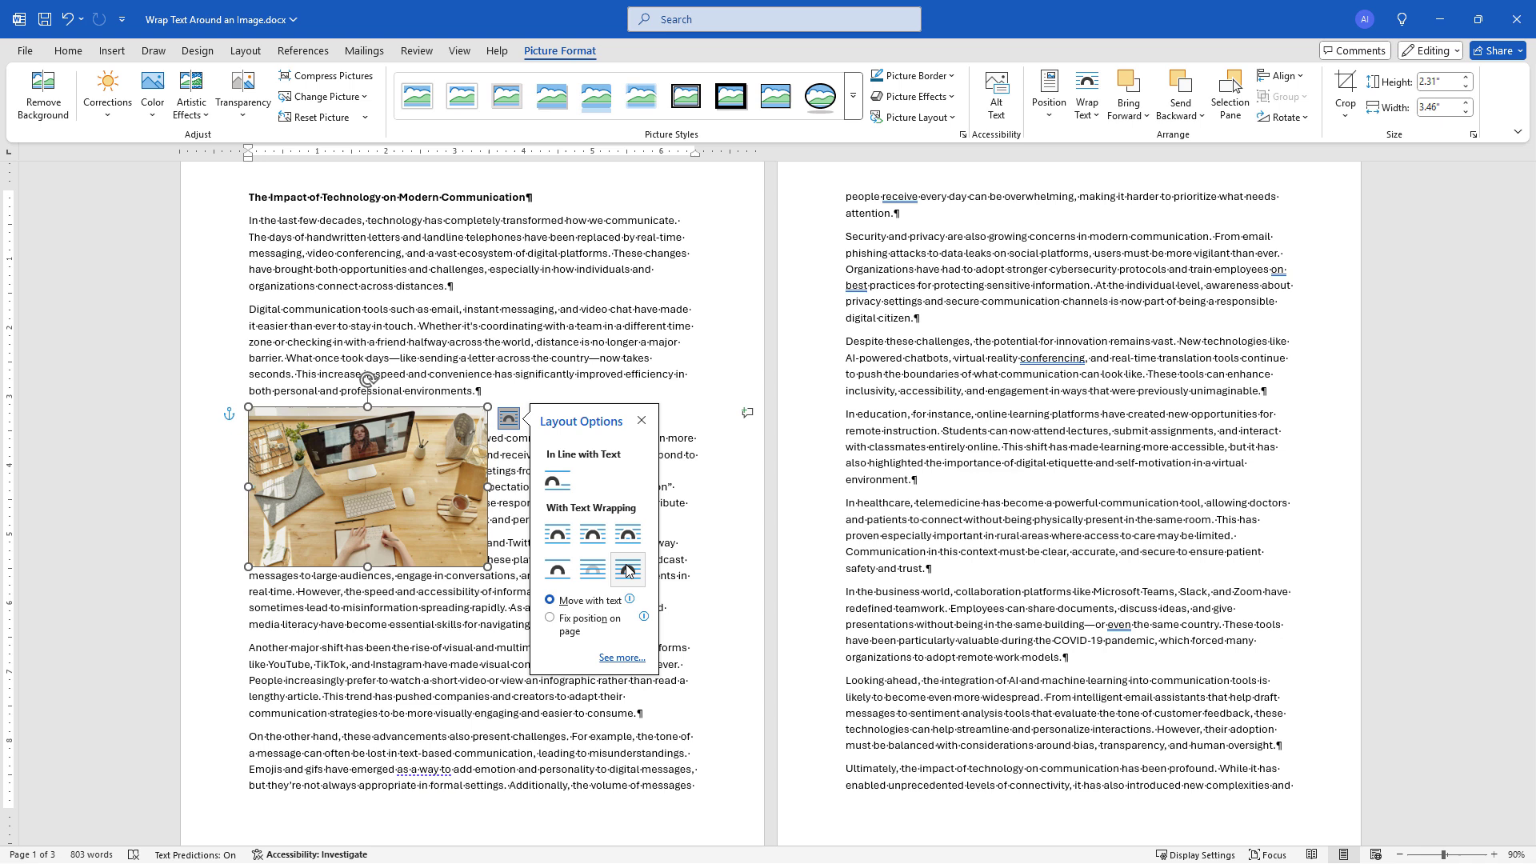
click(589, 572)
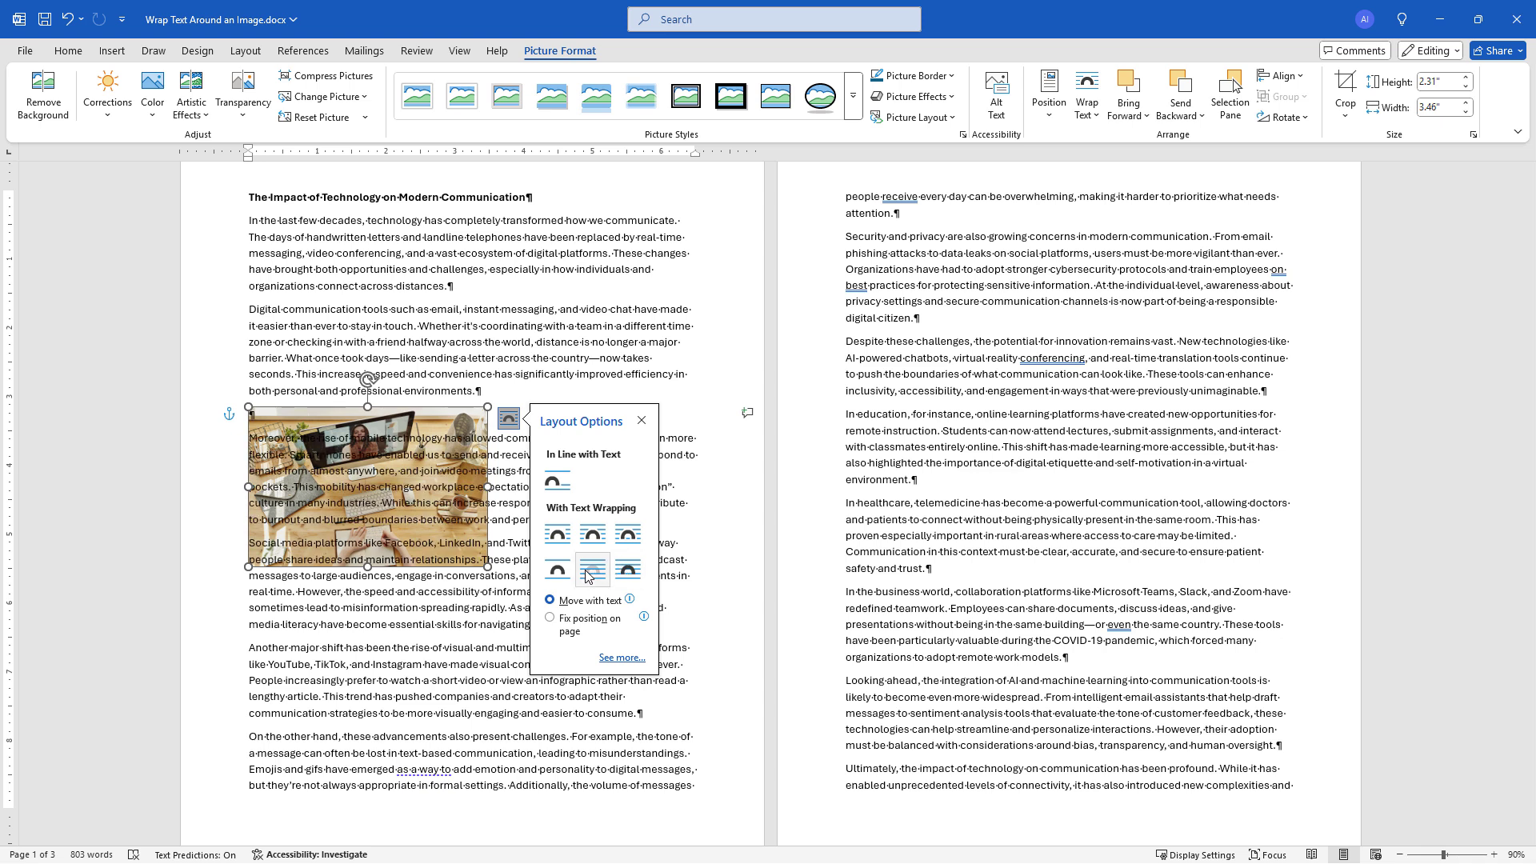
click(558, 536)
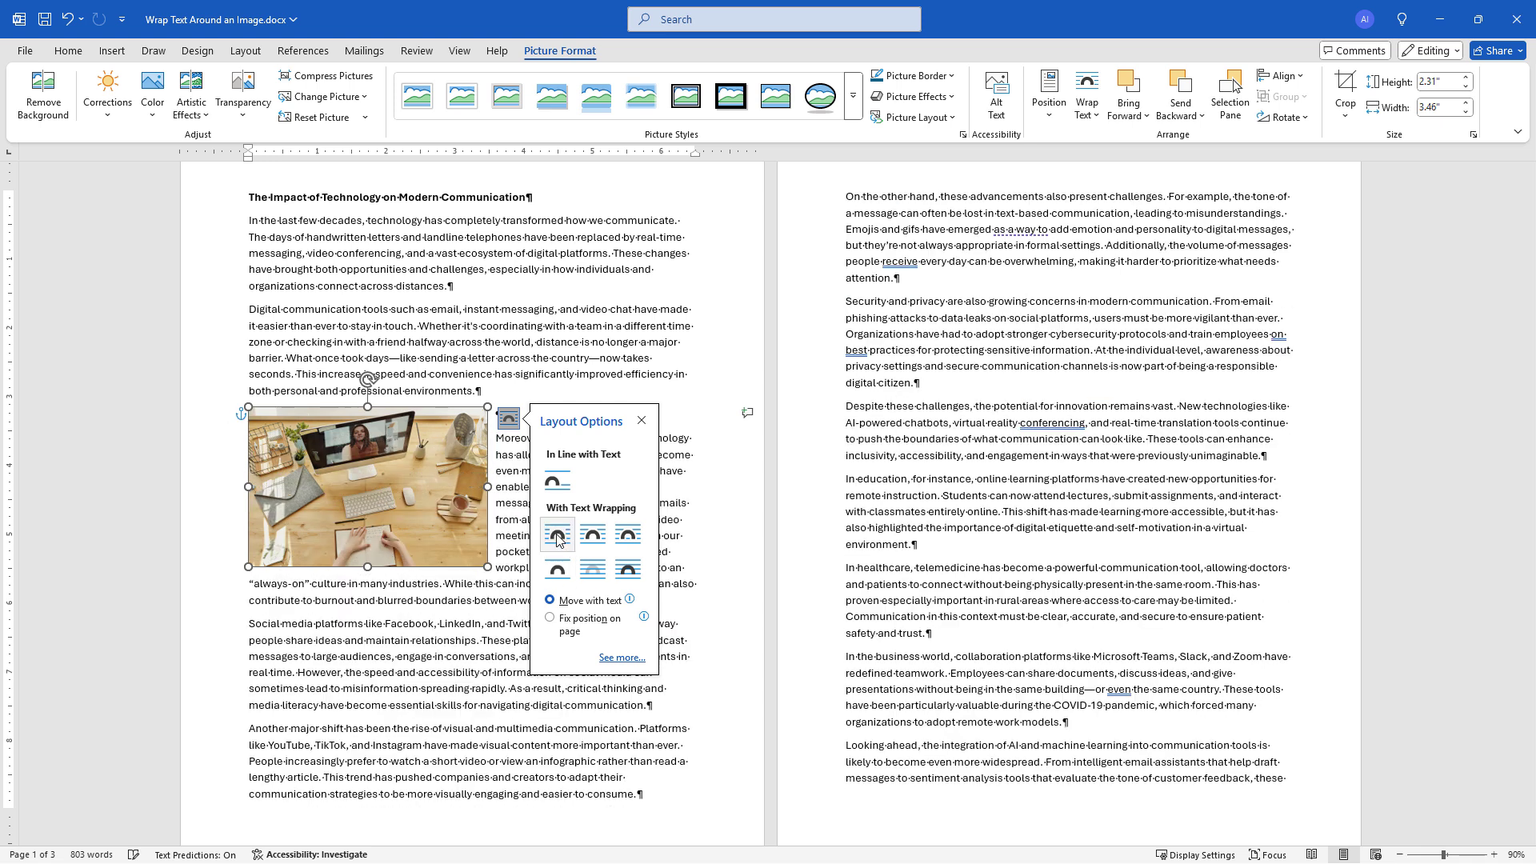
click(547, 481)
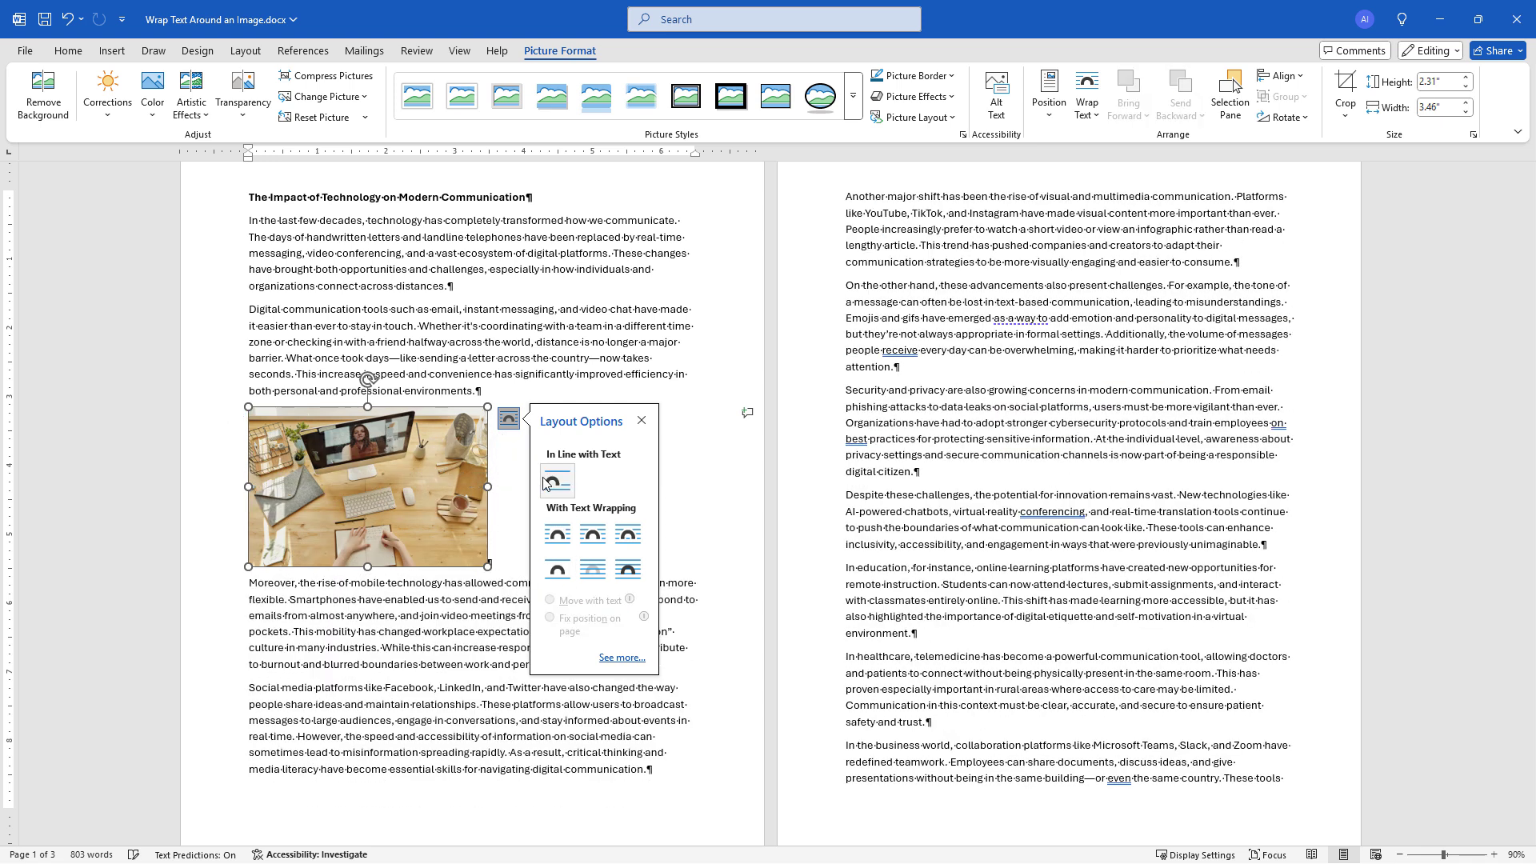
click(558, 534)
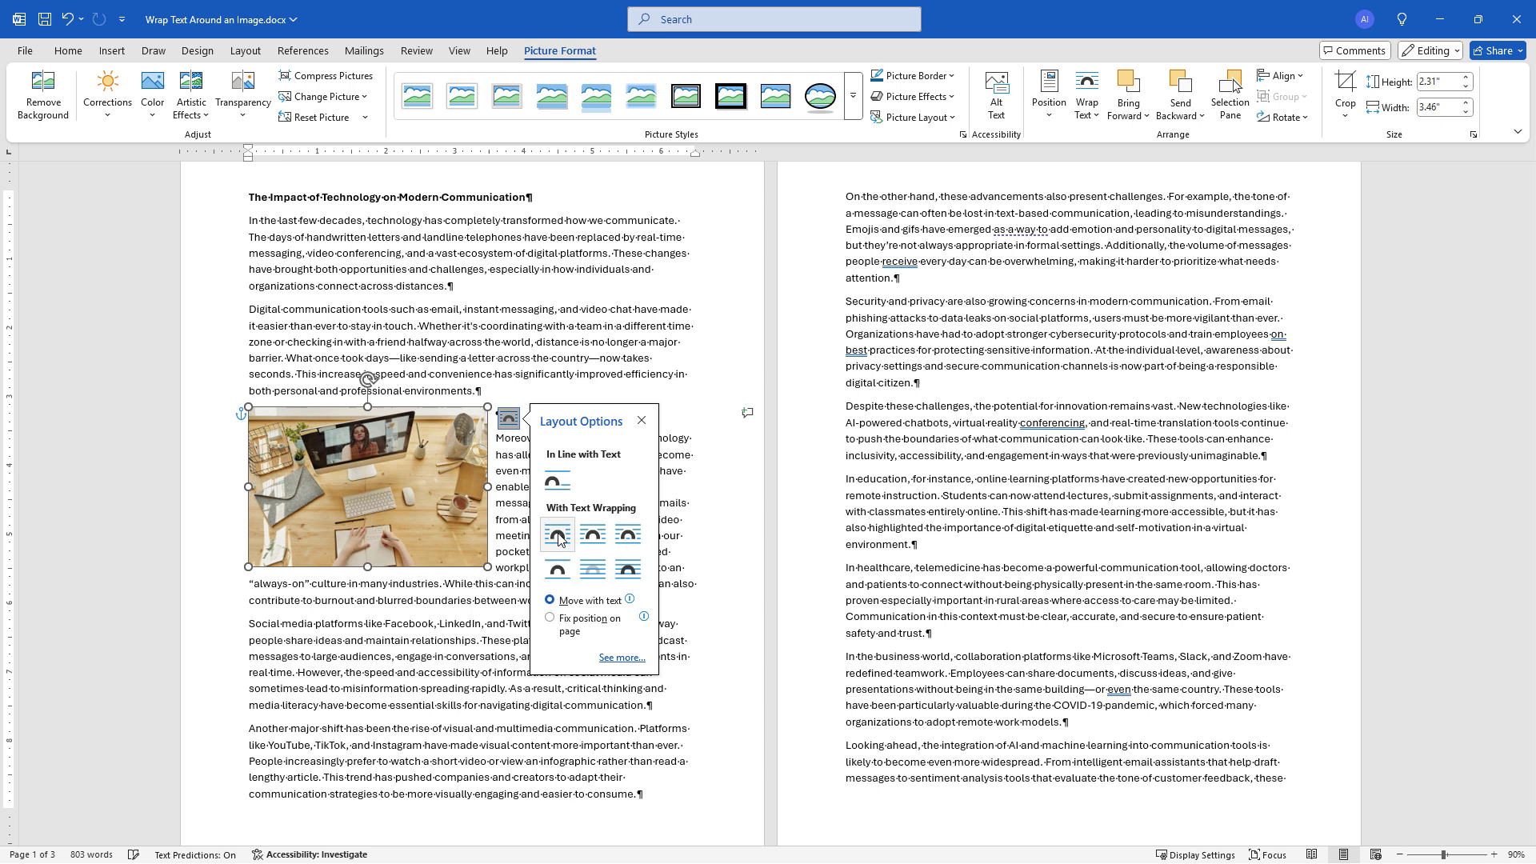
Open the photo's Layout dialog at its Text Wrapping settings, showing Square style.
click(623, 659)
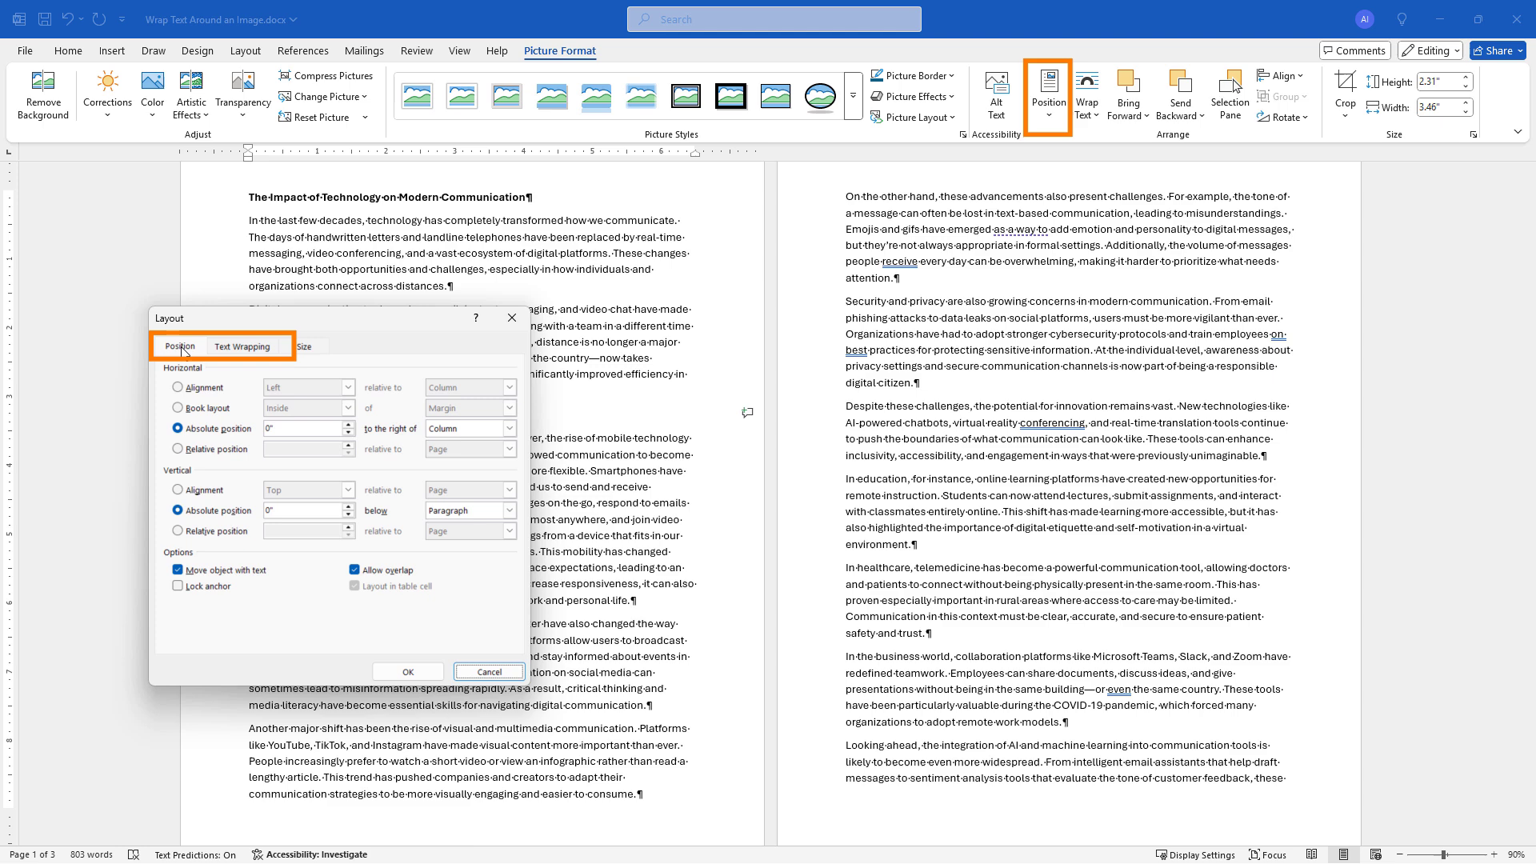
click(243, 349)
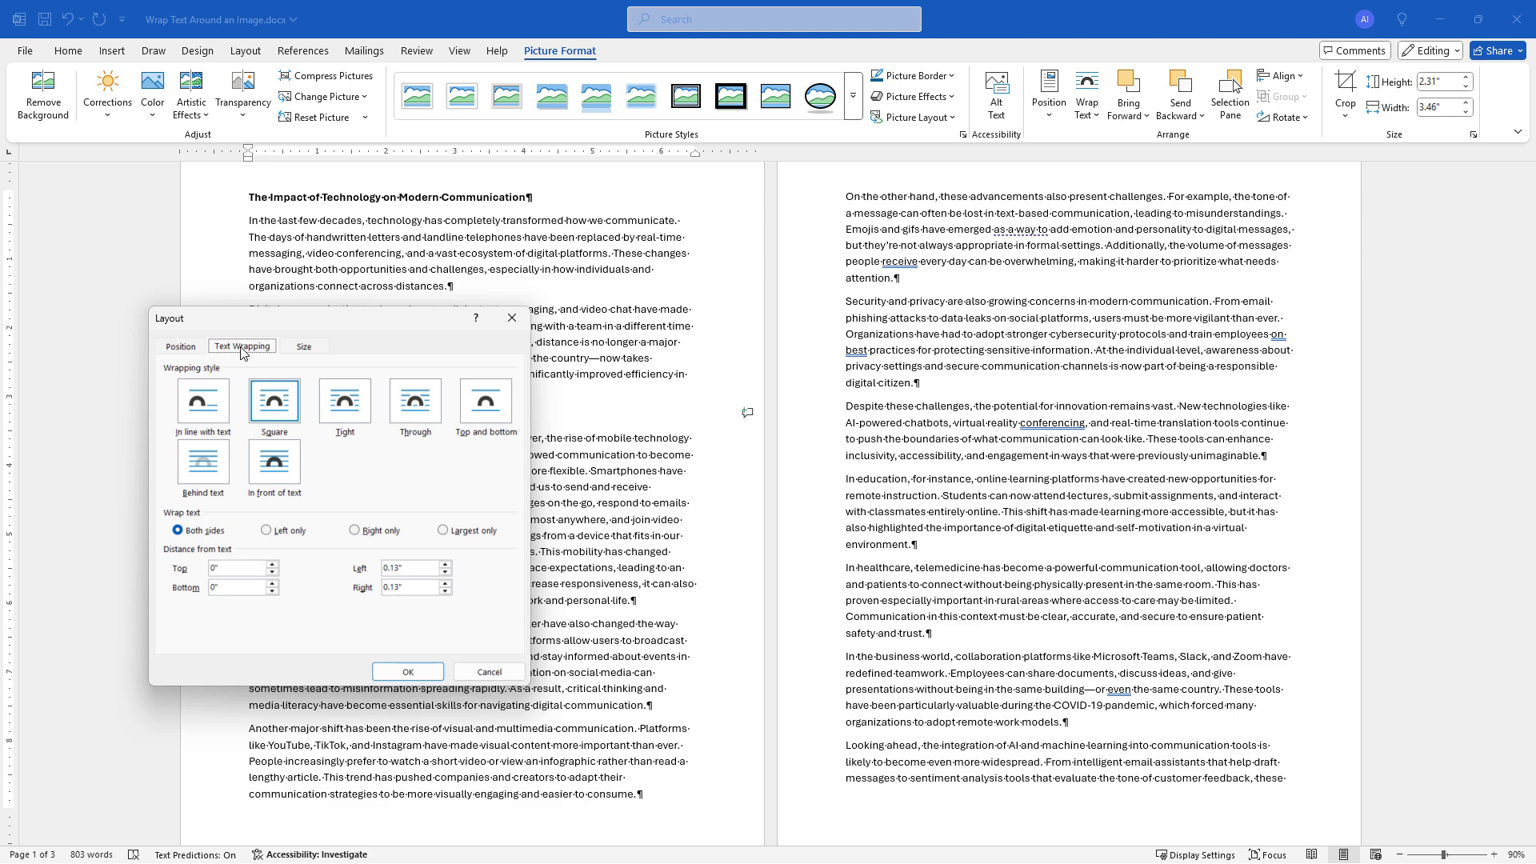
Confirm the Layout dialog, keeping the photo square-wrapped beside the third paragraph.
key(Return)
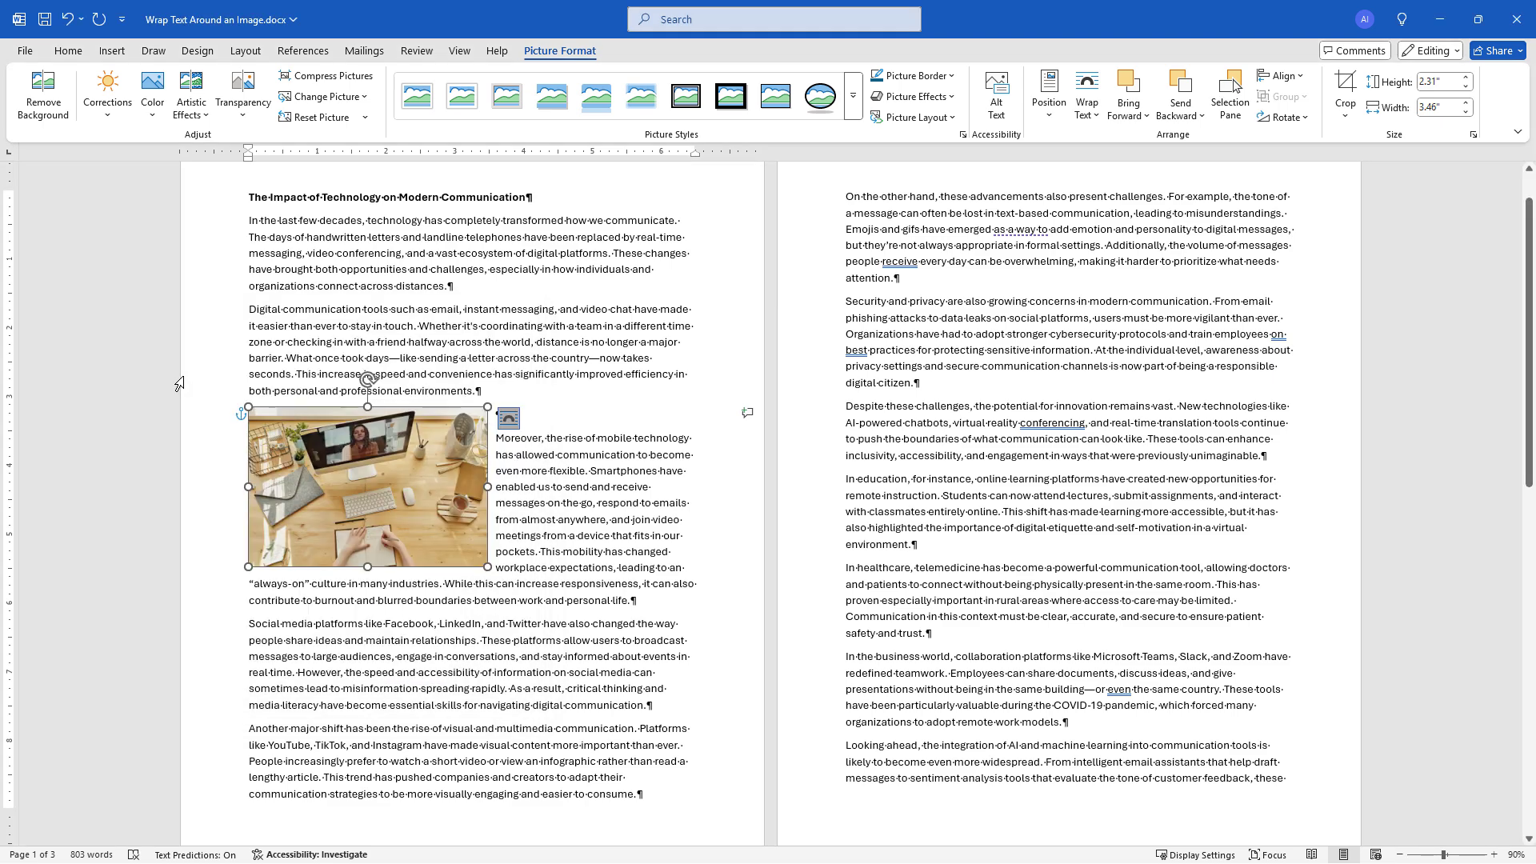